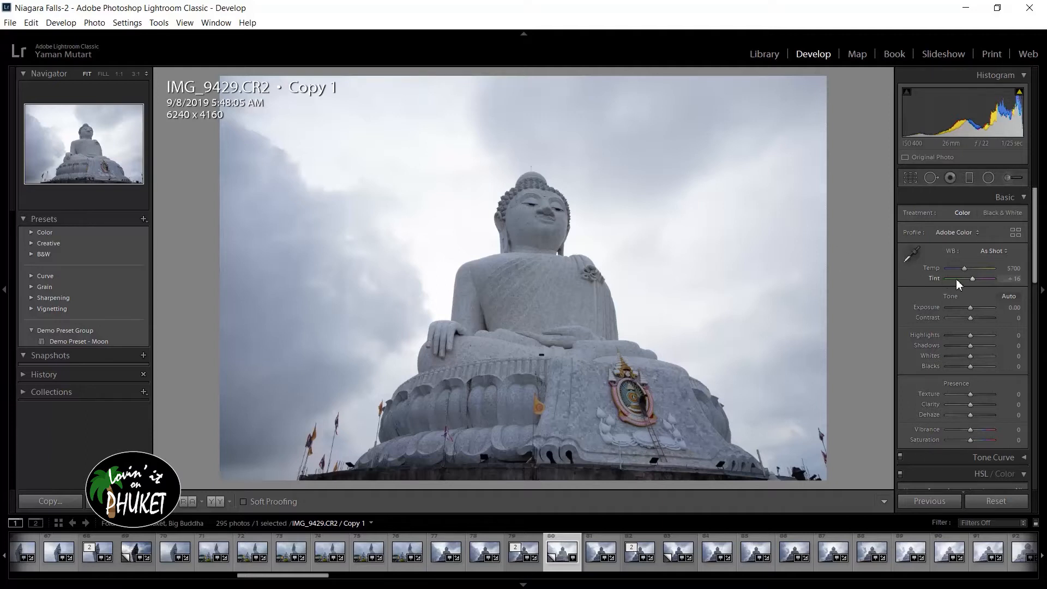
- Set the sharpening amount to 0 and enable both chromatic aberration removal and lens profile corrections
left_click_drag(1034, 220, 1030, 382)
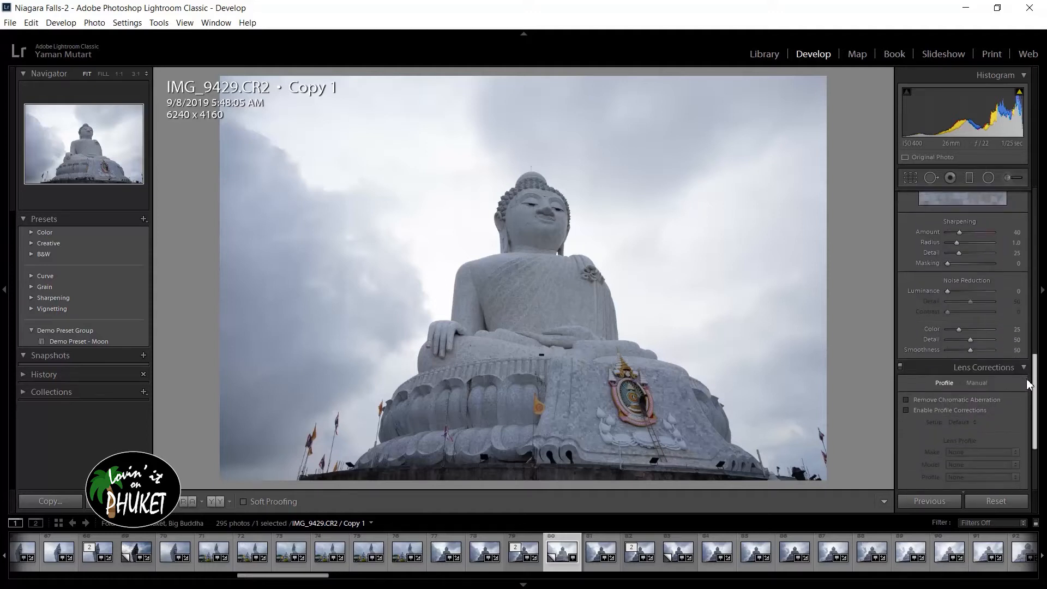
left_click_drag(963, 235, 928, 232)
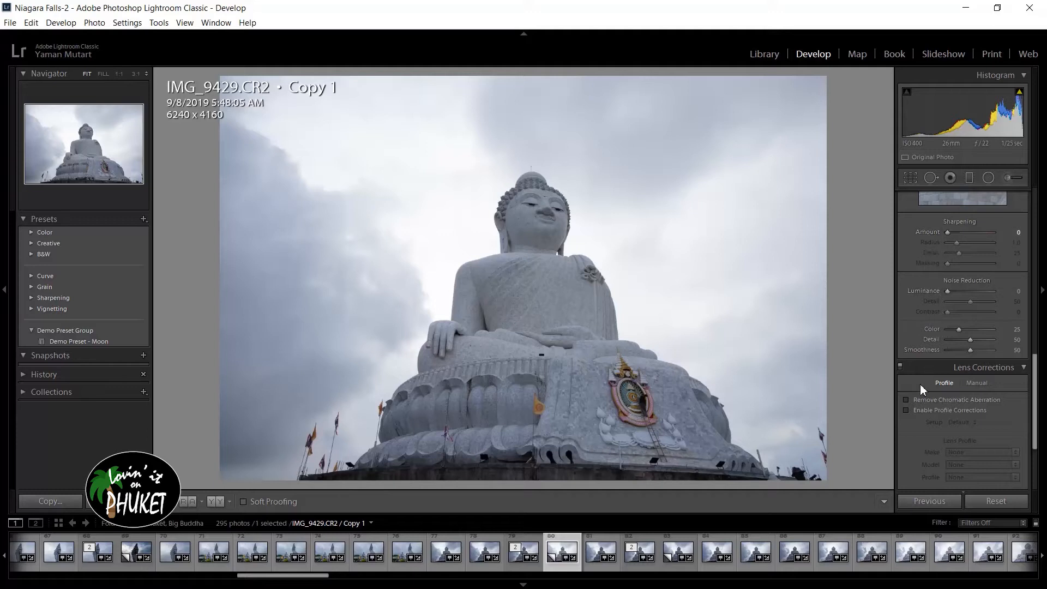
left_click(906, 399)
left_click(906, 410)
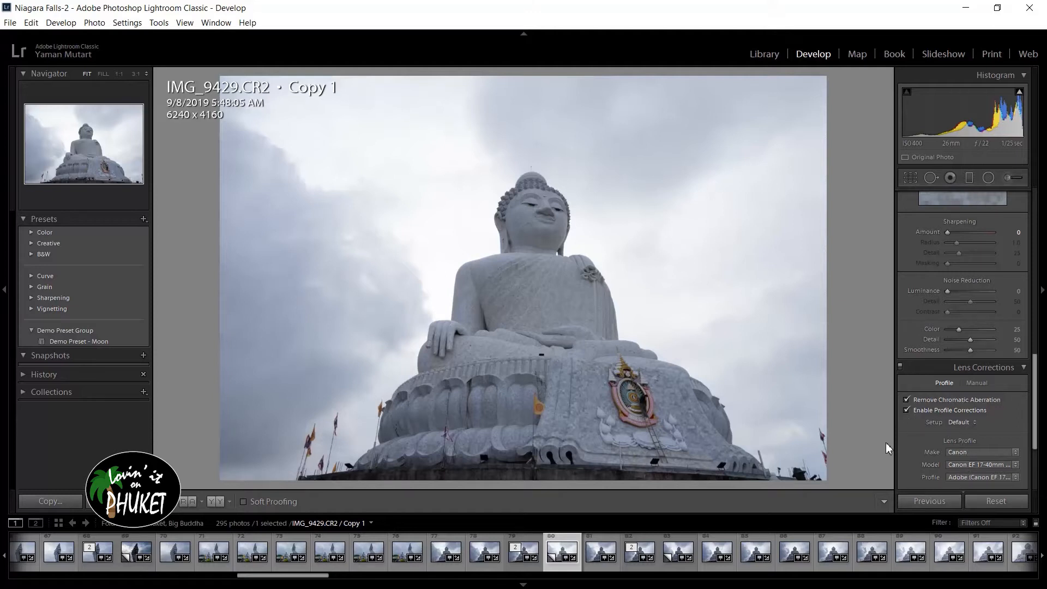
- Try the Adobe Landscape profile on the photo and settle on the Adobe Portrait profile
left_click_drag(1037, 397, 1037, 224)
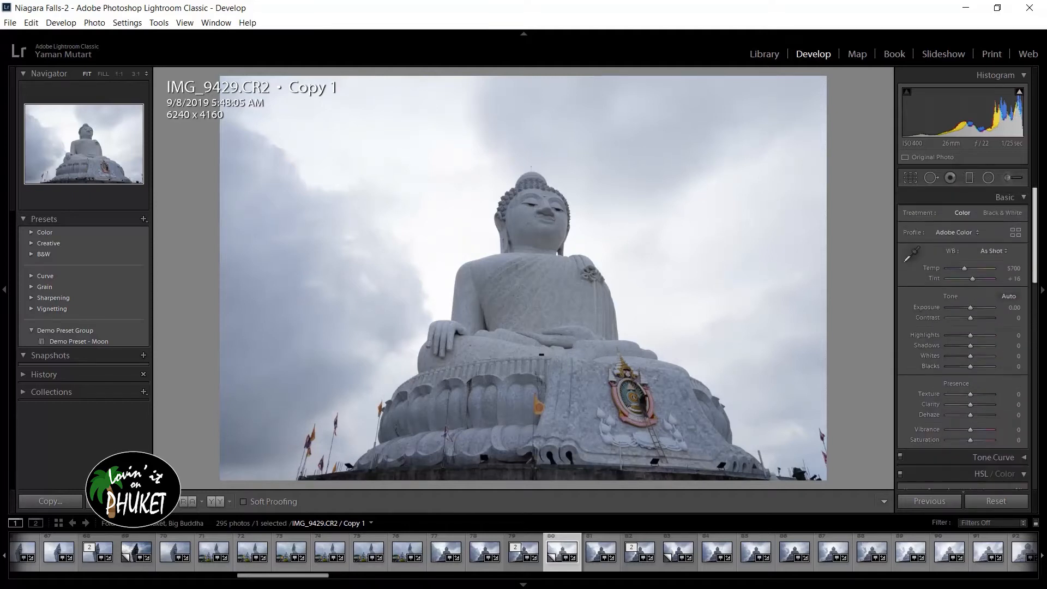
left_click(948, 232)
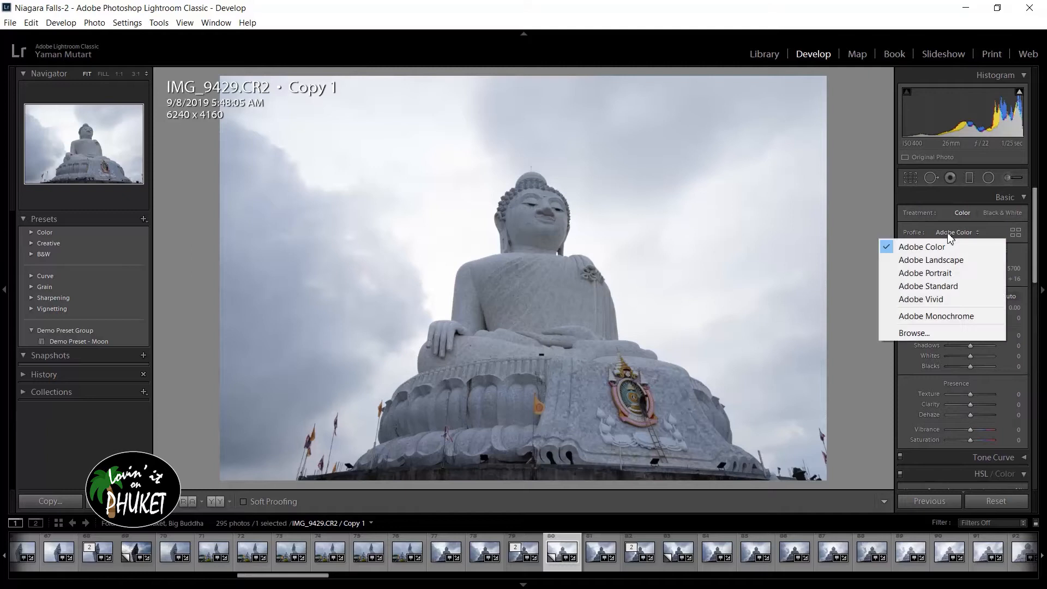
left_click(940, 261)
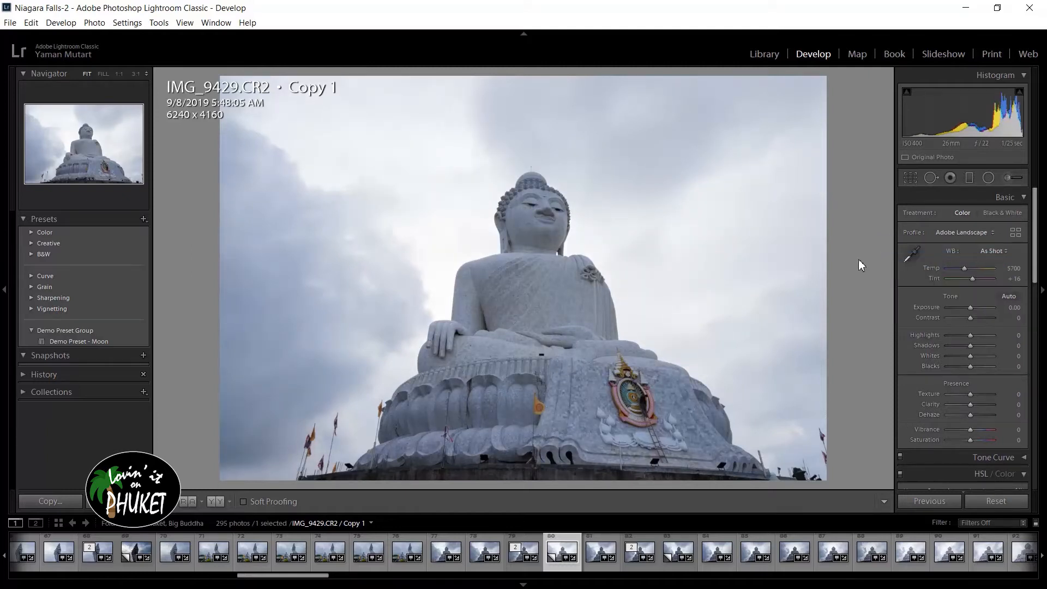
left_click(964, 232)
left_click(952, 272)
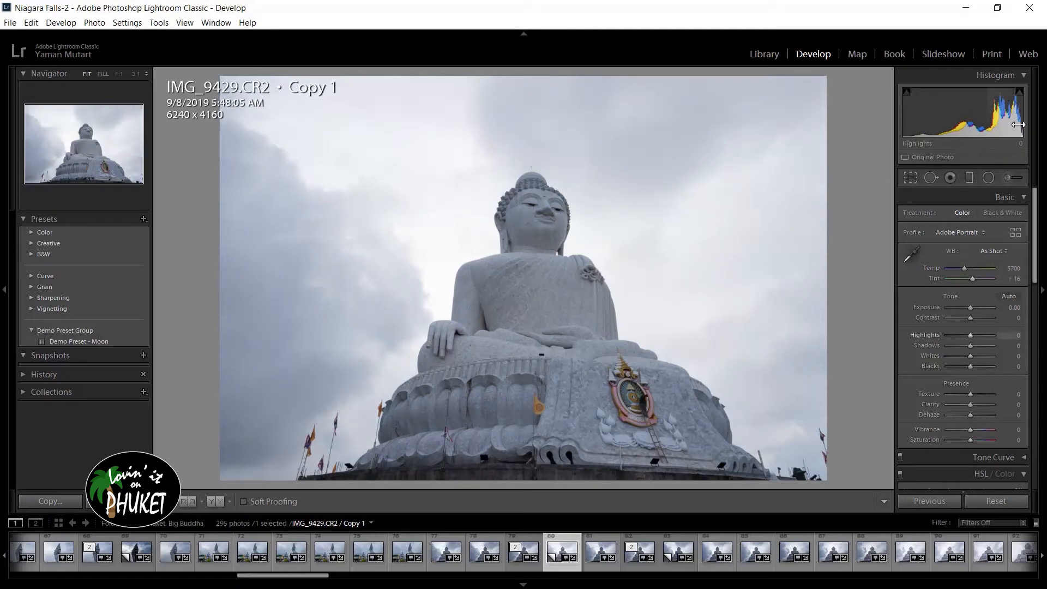
- Lower the photo's exposure to -0.50, trying darker settings down to -1.20 along the way
left_click(1020, 308)
key("Down")
key("Down")
key("Down")
key("Down")
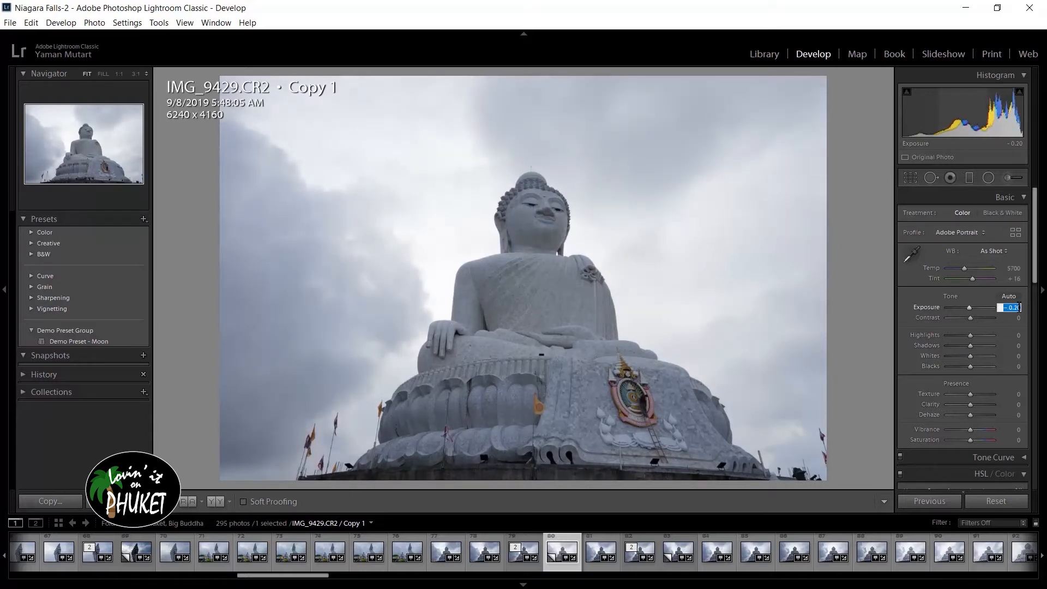
key("Up")
key("Up")
key("Down")
key("Down")
key("Down")
key("Down")
key("Down")
key("Down")
key("Down")
key("Down")
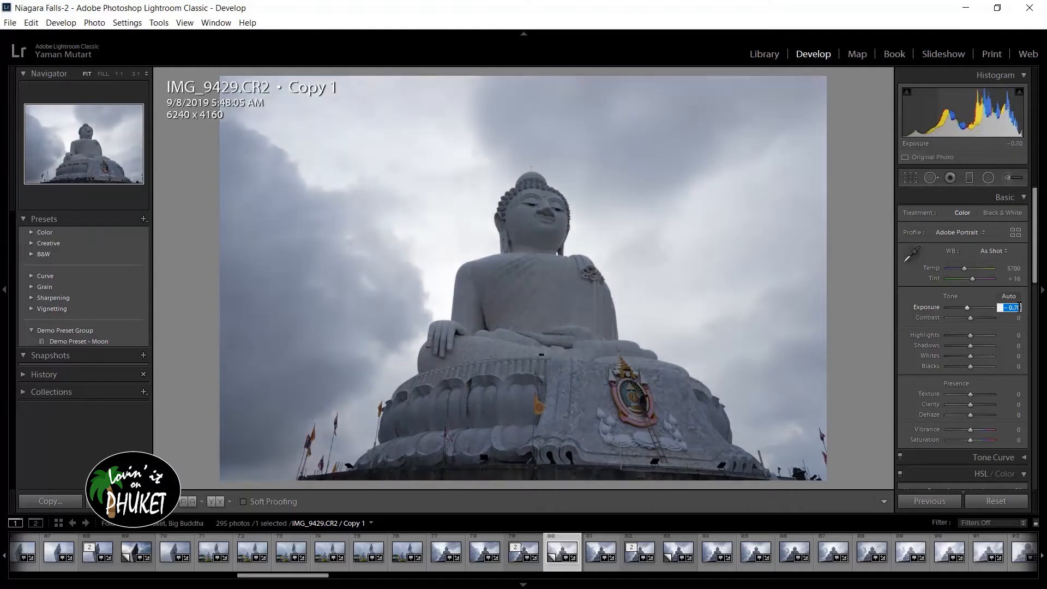
key("Down")
key("Down")
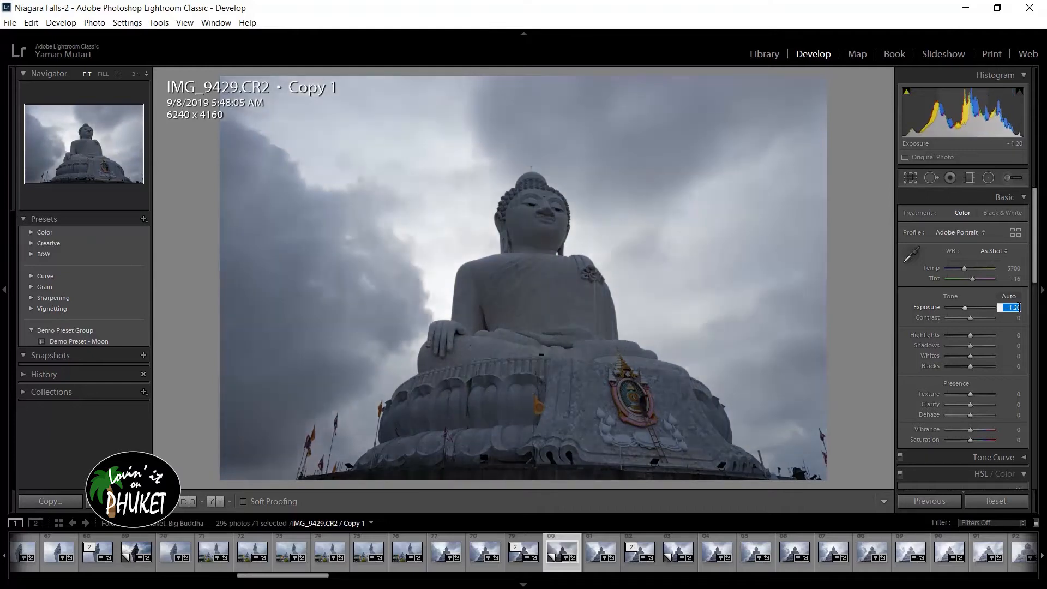
key("Up")
key("Up")
key("Up")
key("Up")
key("Up")
key("Up")
key("Up")
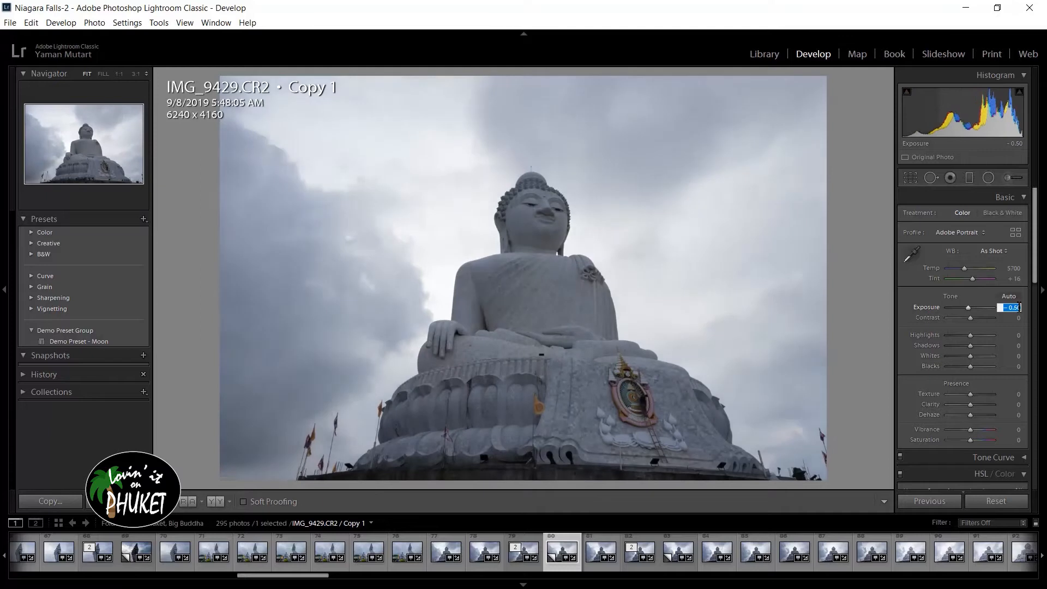
- Raise the photo's shadows to +45 to brighten the statue
left_click(1019, 345)
key("Up")
key("Up")
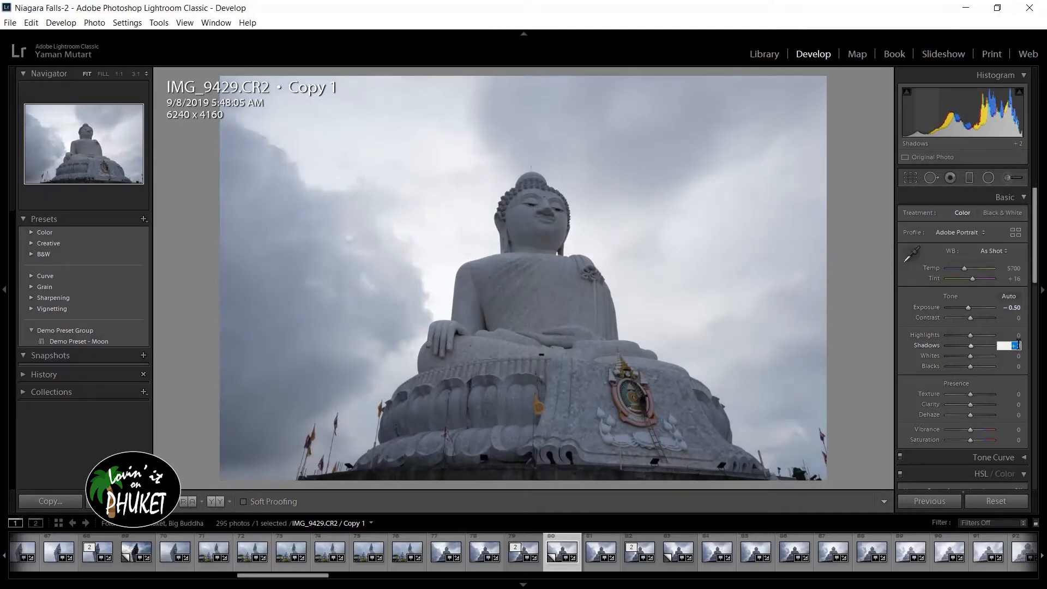
key("Up")
key("Up")
key("Up")
key("Up")
key("Up")
key("Up")
key("Up")
key("Up")
key("Up")
key("Up")
key("Up")
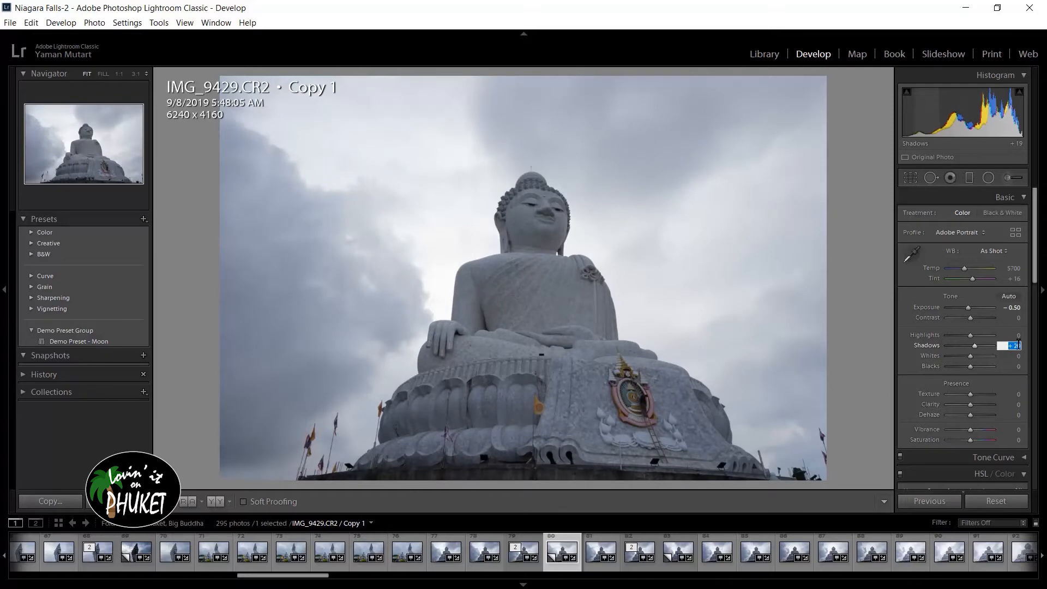
key("Up")
key("Up")
key("Up")
key("Up")
key("Up")
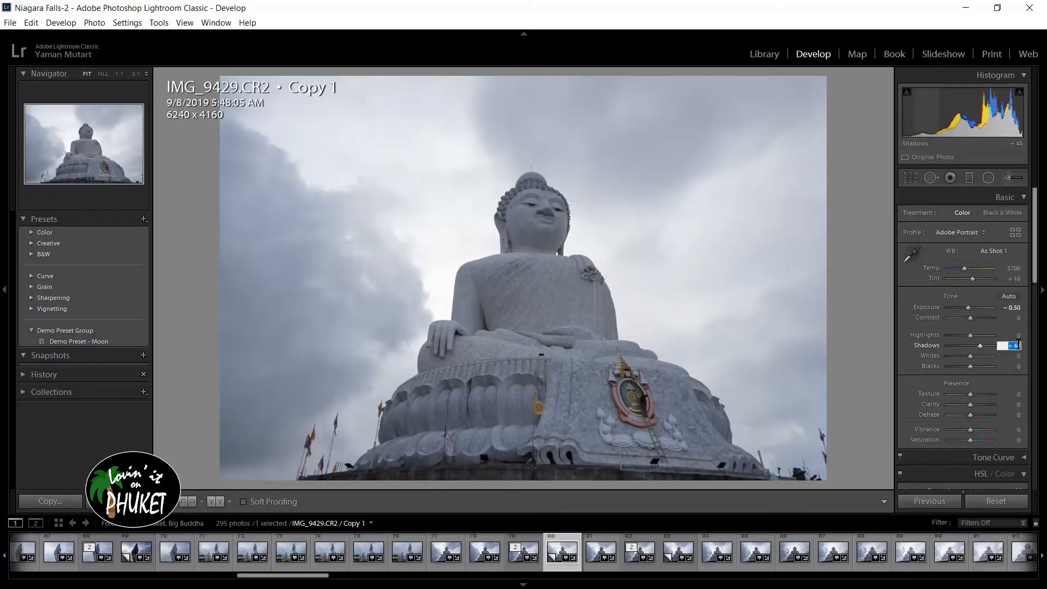
- Lower the photo's highlights to -38 to bring back detail in the bright sky
left_click(1018, 335)
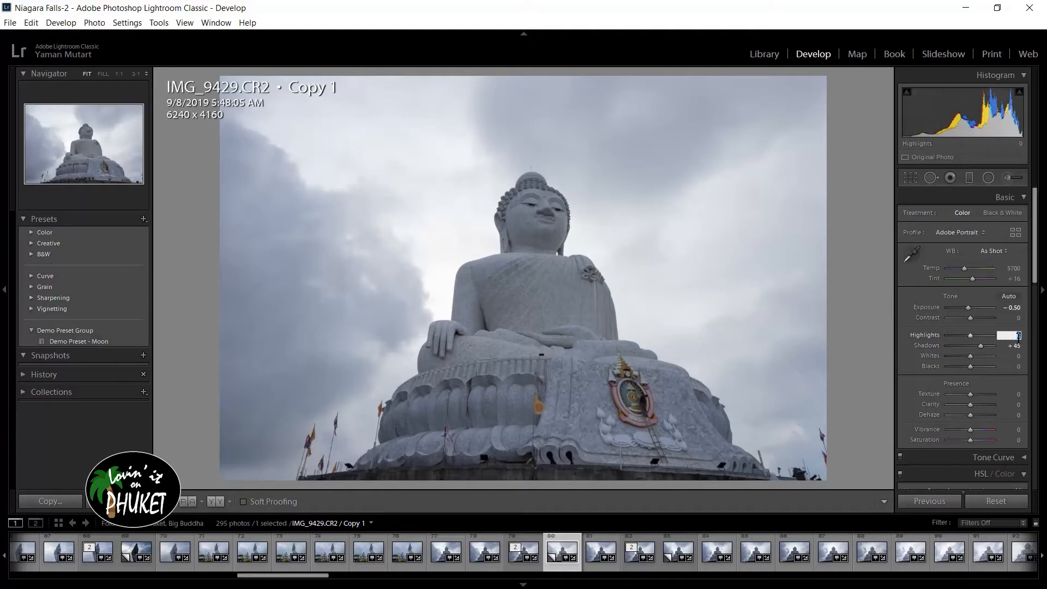
key("Down")
key("Down")
key("Down")
key("Down")
key("Down")
key("Down")
key("Down")
key("Down")
key("Down")
key("Down")
key("Down")
key("Down")
key("Down")
key("Down")
key("Down")
key("Down")
key("Down")
key("Down")
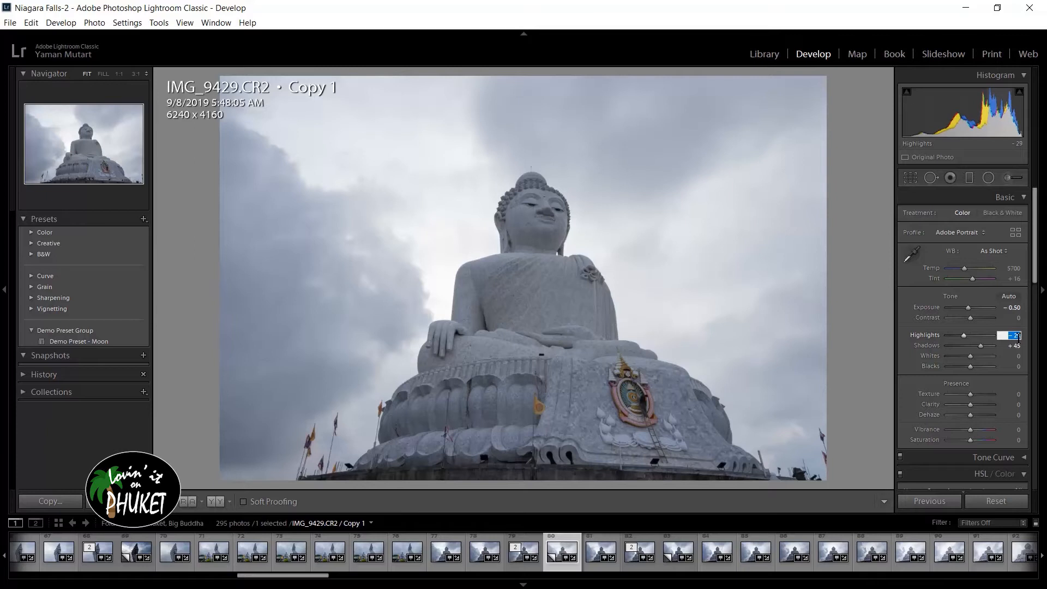
key("Down")
key("Down")
key("Down")
- Raise the shadows further to +60
left_click(1016, 346)
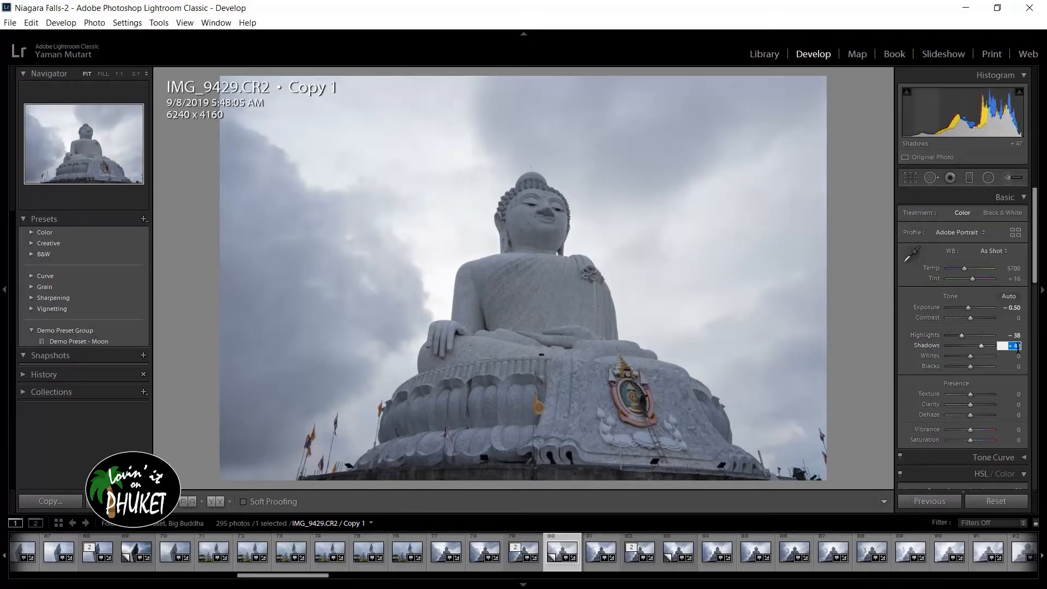
key("Up")
key("Up")
key("Up")
key("Up")
key("Up")
key("Up")
key("Up")
key("Up")
key("Up")
- Lower the photo's whites to -17
left_click(1017, 356)
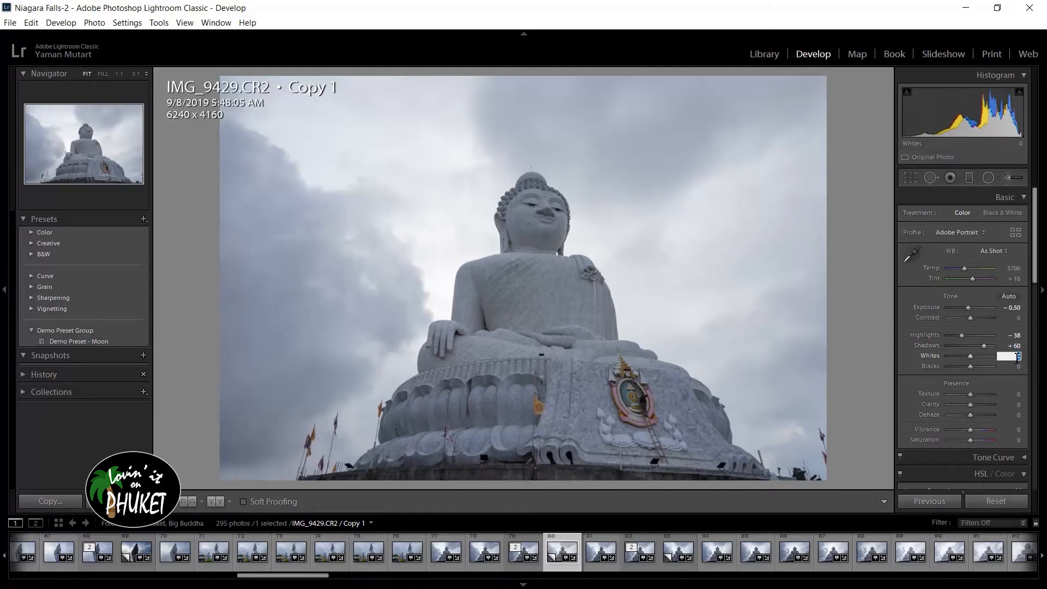
key("Down")
key("Down")
key("Down")
key("Down")
key("Down")
key("Down")
key("Down")
key("Down")
key("Down")
key("Down")
key("Down")
key("Down")
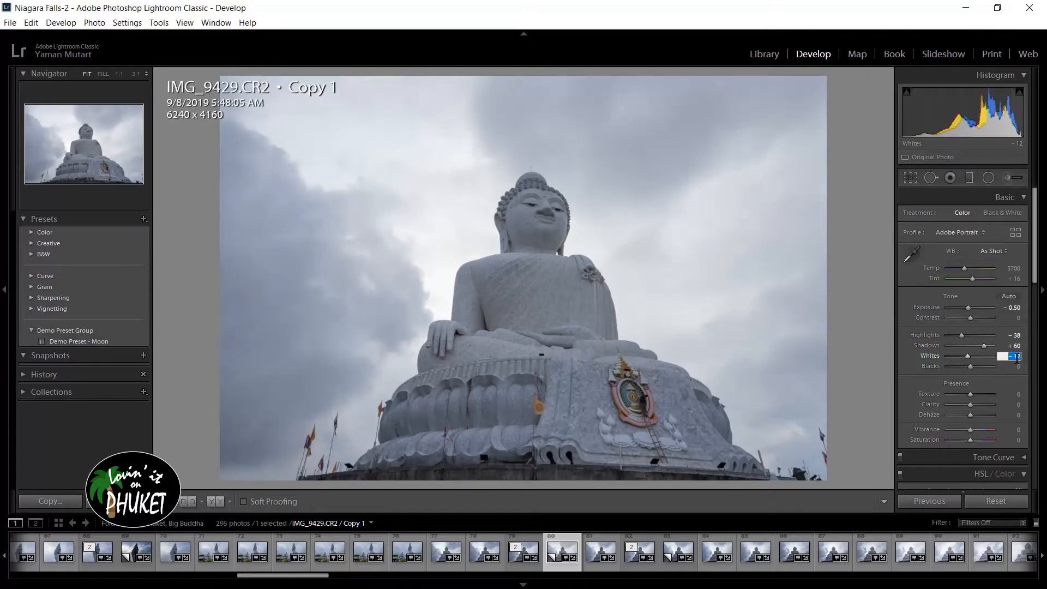
key("Down")
key("Down")
key("Down")
key("Down")
key("Down")
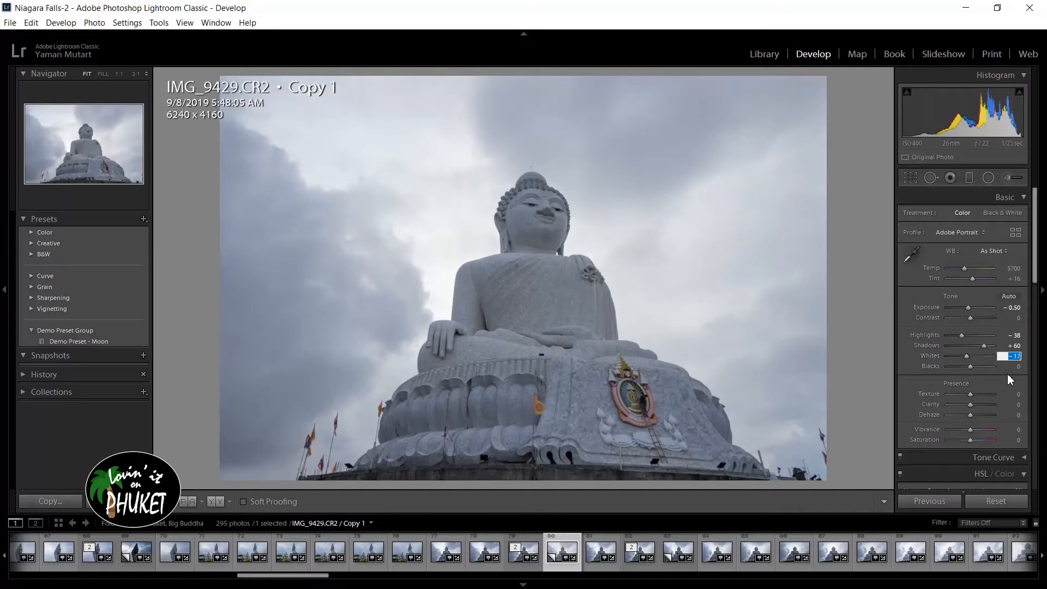
- Lower the photo's blacks to -17
left_click(1017, 366)
key("Down")
key("Down")
key("Down")
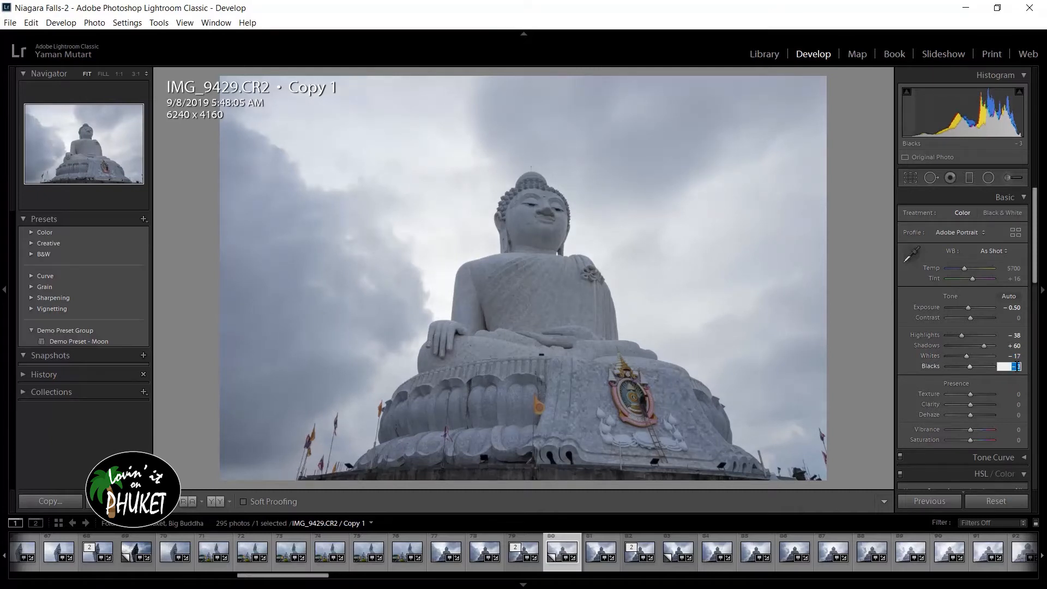
key("Down")
key("Down")
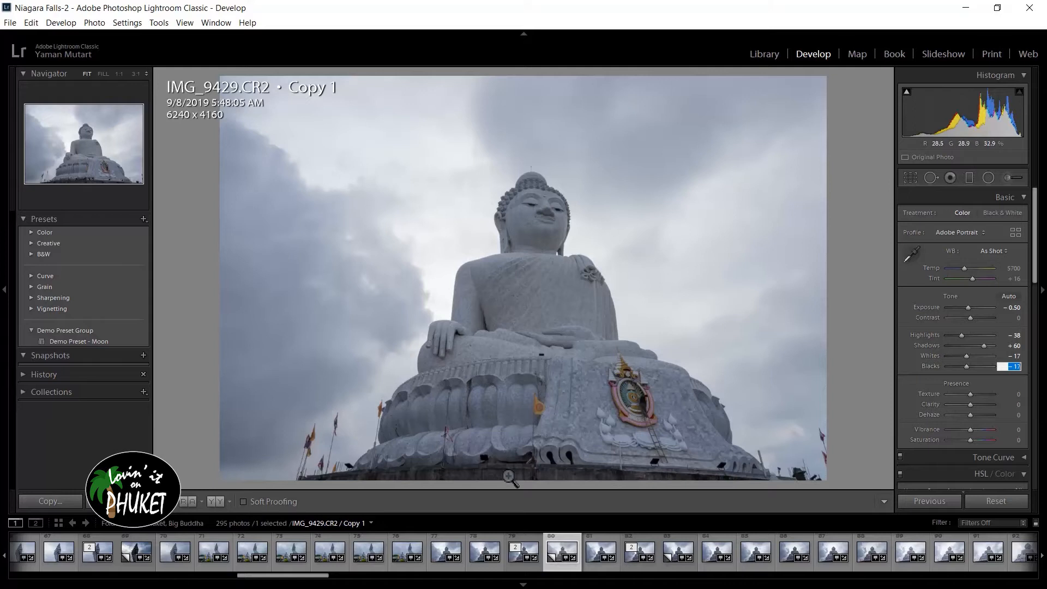
- Open the selected Buddha photo for editing in Photoshop, close the Selective Tool window and maximize the workspace
left_click(555, 562)
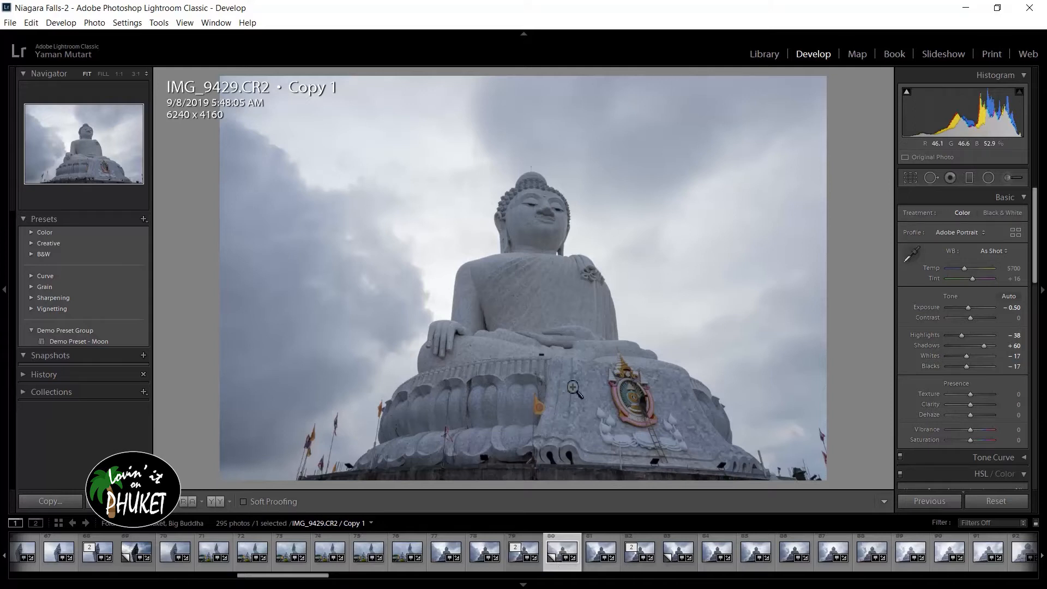
key("ctrl+e")
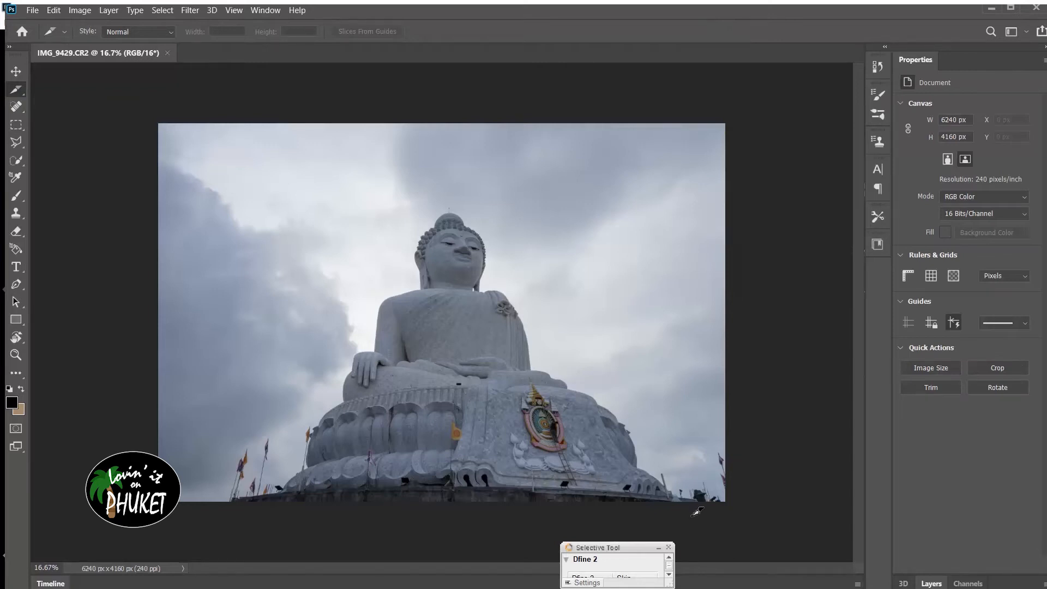
left_click(668, 548)
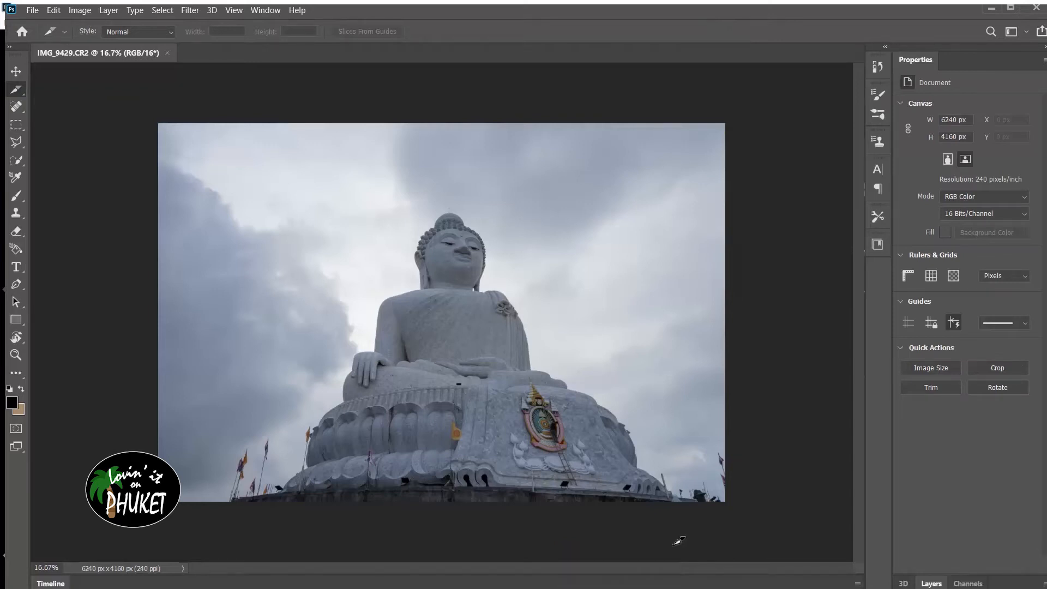
left_click(1011, 8)
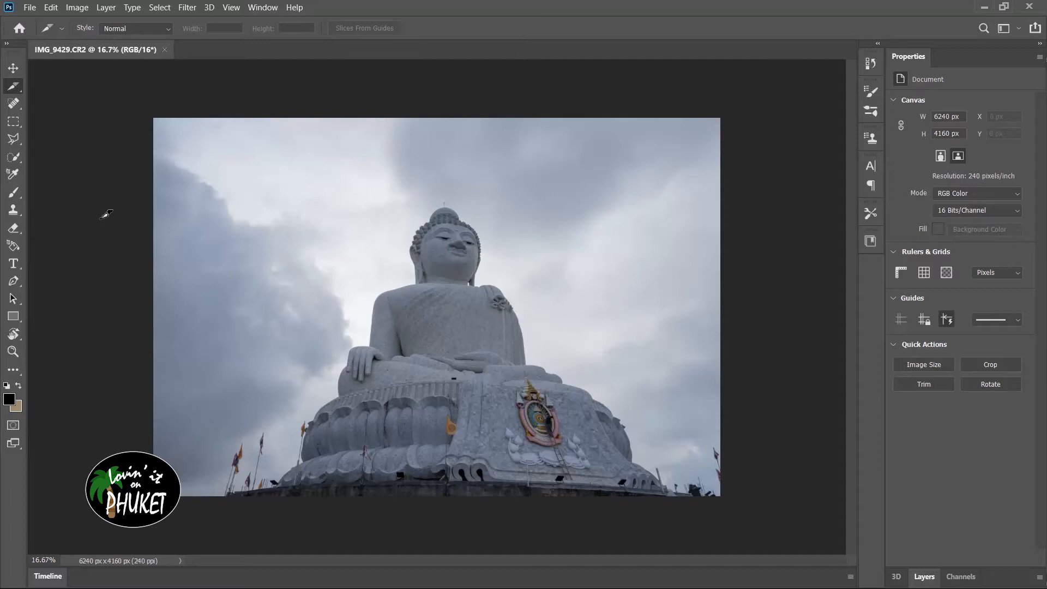
- Examine the statue's torso and the flags and stonework at its base at 66.67% magnification
key("ctrl+plus")
key("ctrl+plus")
key("ctrl+plus")
key("ctrl+plus")
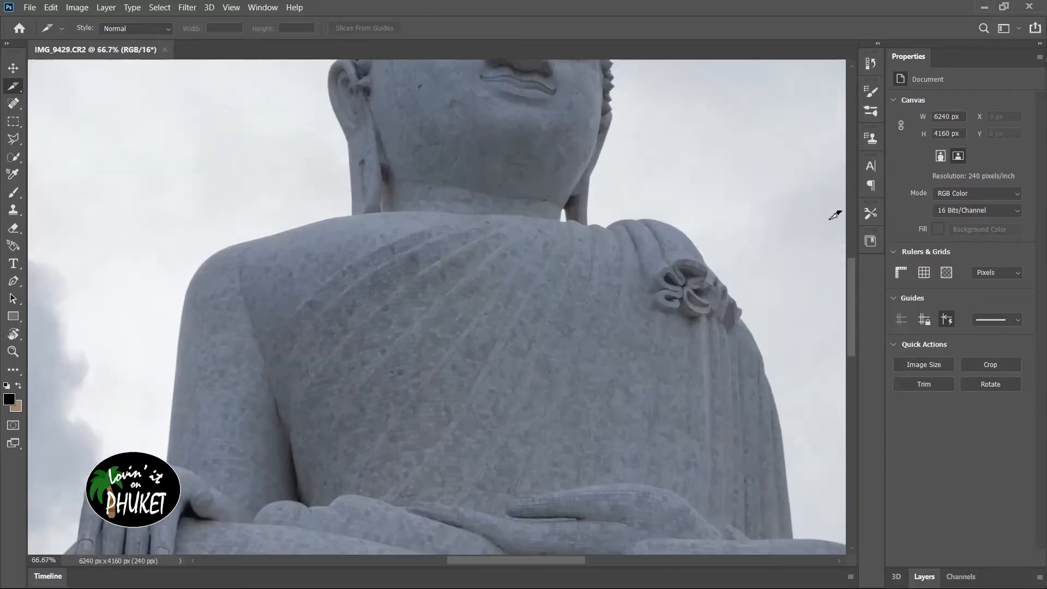
left_click_drag(848, 291, 843, 421)
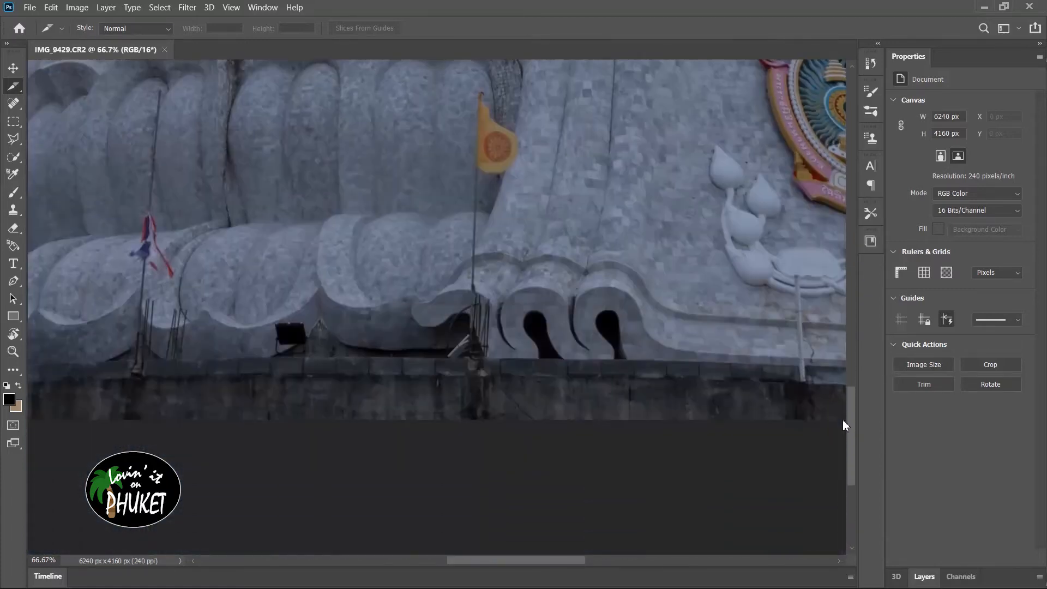
key("ctrl+minus")
key("ctrl+minus")
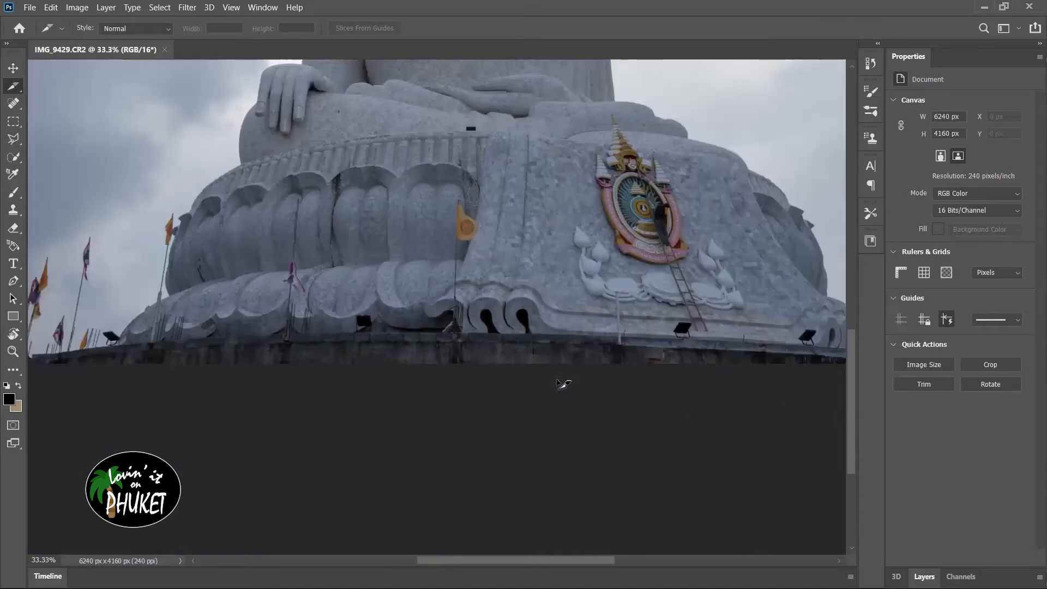
key("ctrl+minus")
key("ctrl+minus")
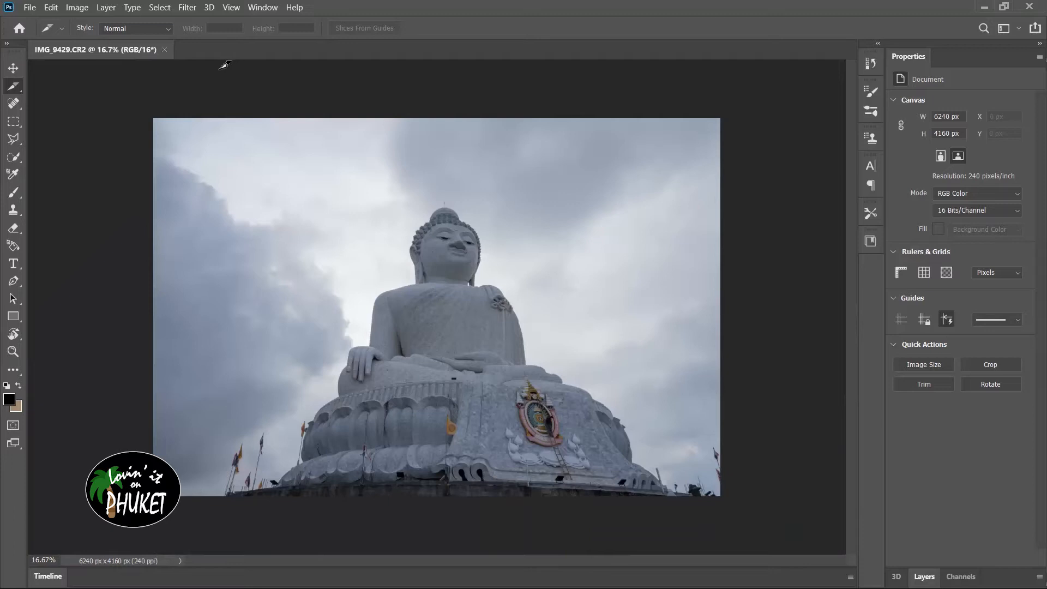
- Open the photo in Nik Collection's Color Efex Pro 4, postponing the offered update, and show the filter library
left_click(186, 8)
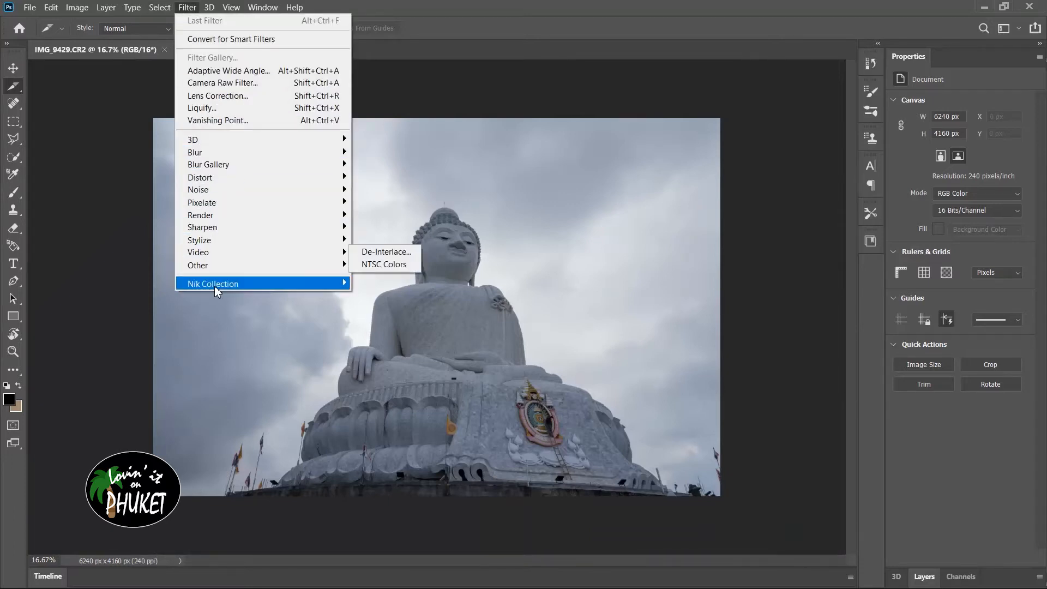
mouse_move(244, 284)
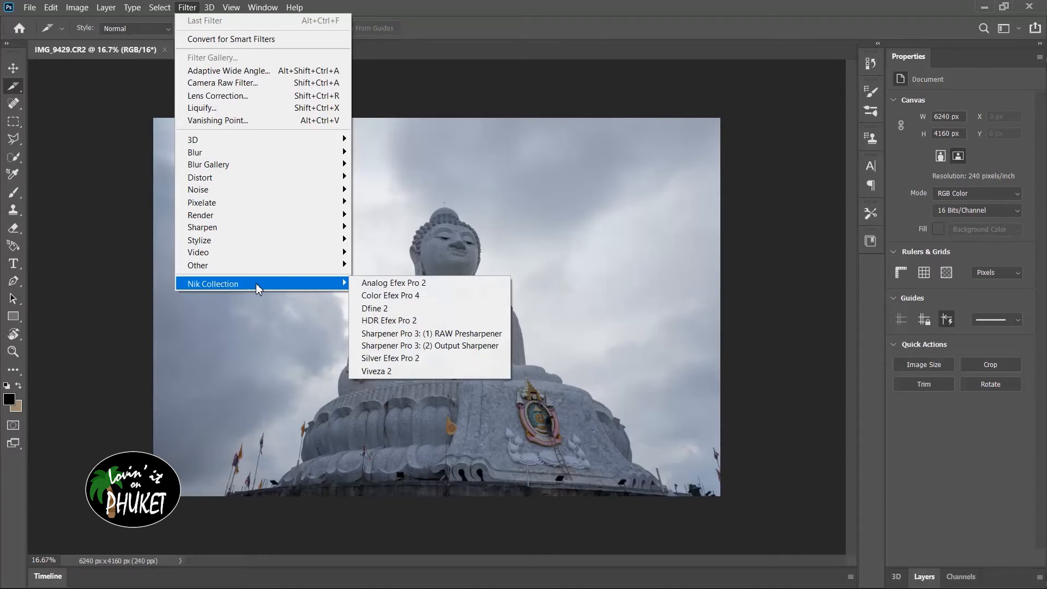
left_click(388, 299)
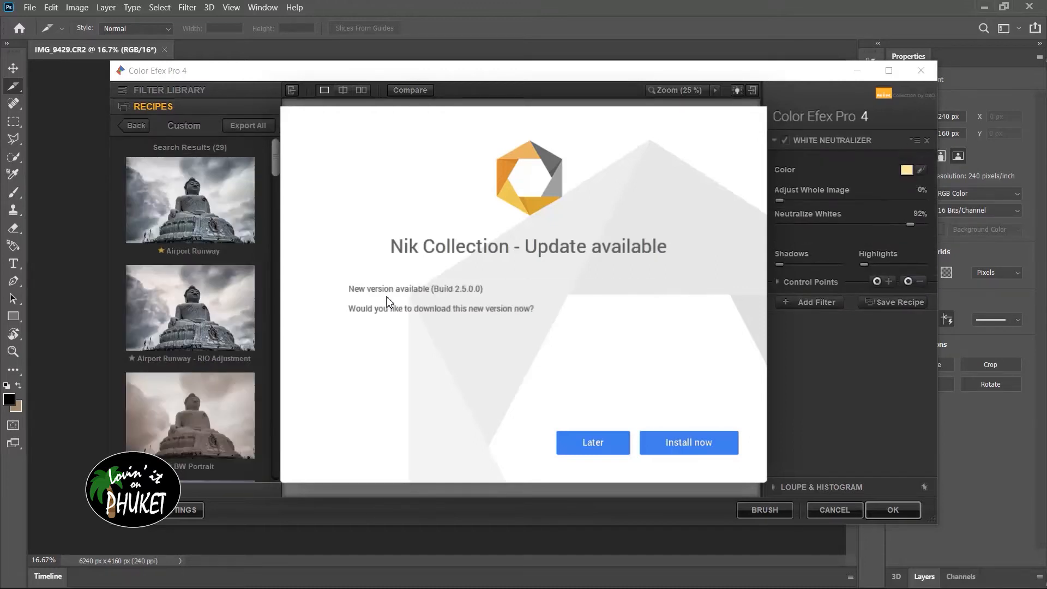
left_click(593, 443)
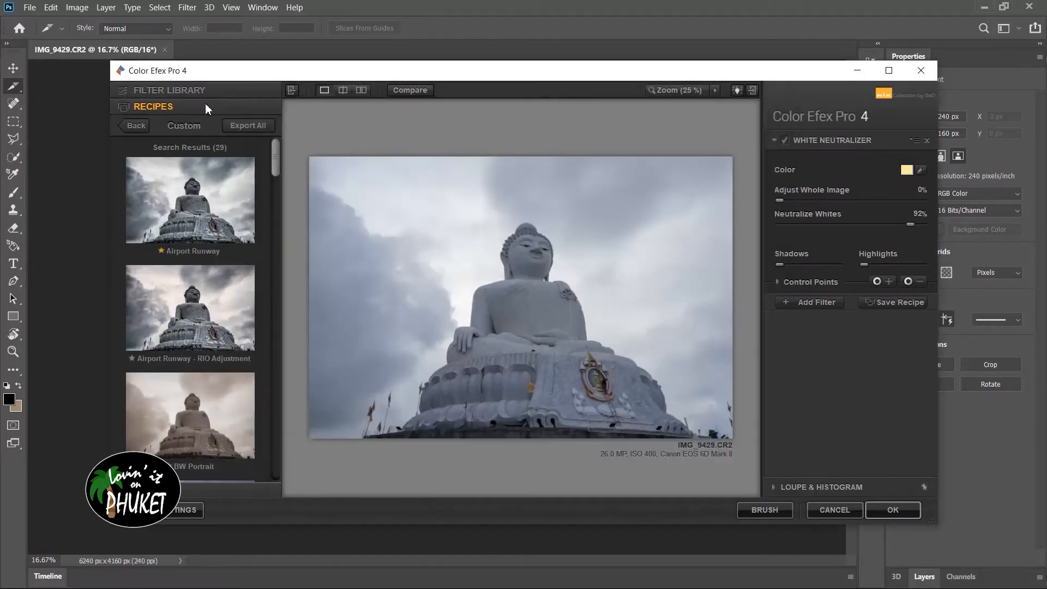
left_click(209, 86)
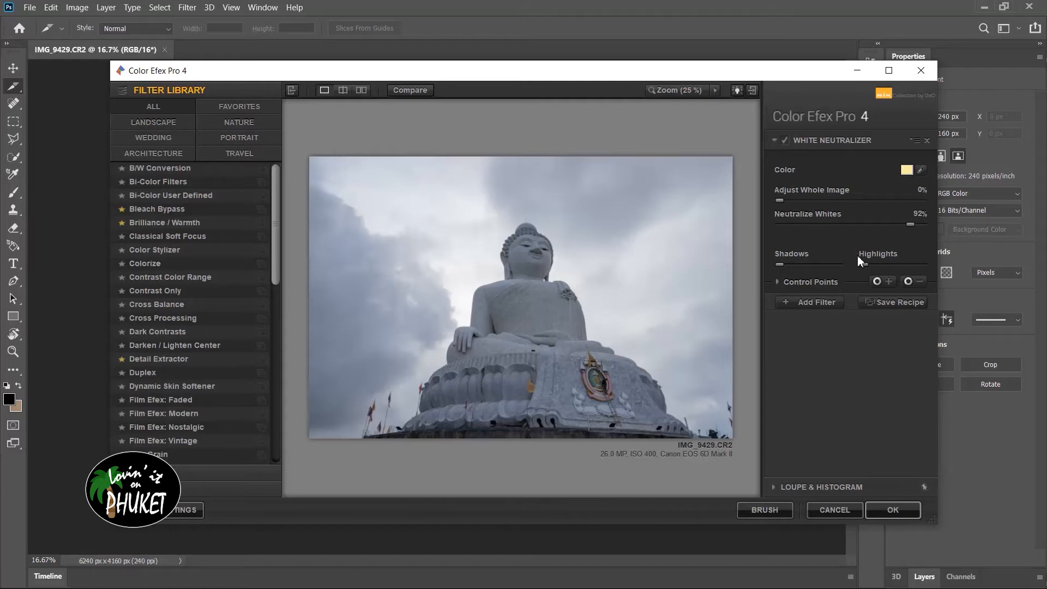
- Add the Brilliance / Warmth, Pro Contrast and Polarization filters to the stack and move Brilliance / Warmth below Pro Contrast
left_click(824, 301)
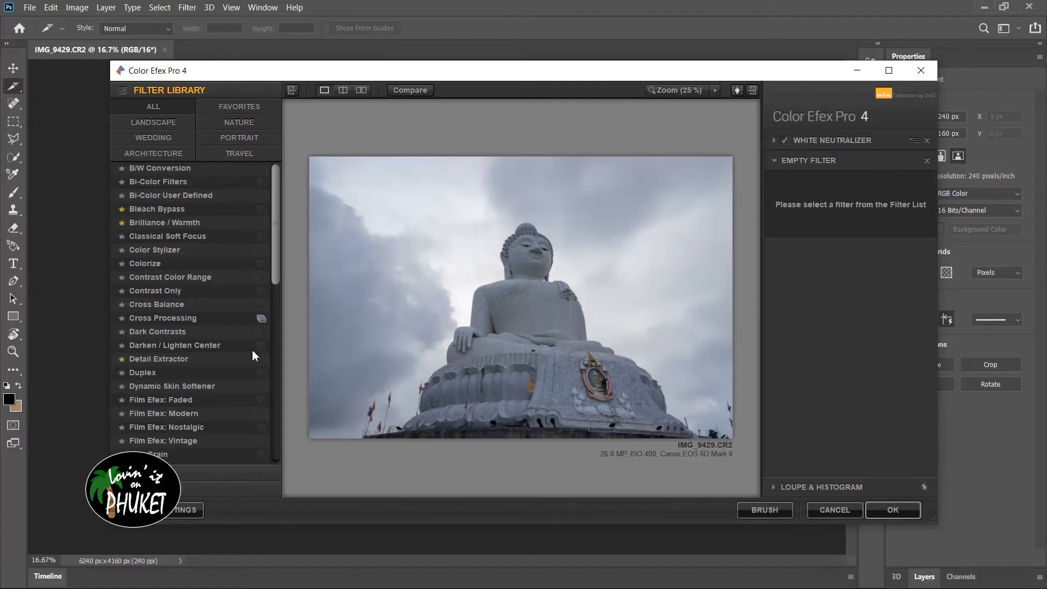
left_click(200, 222)
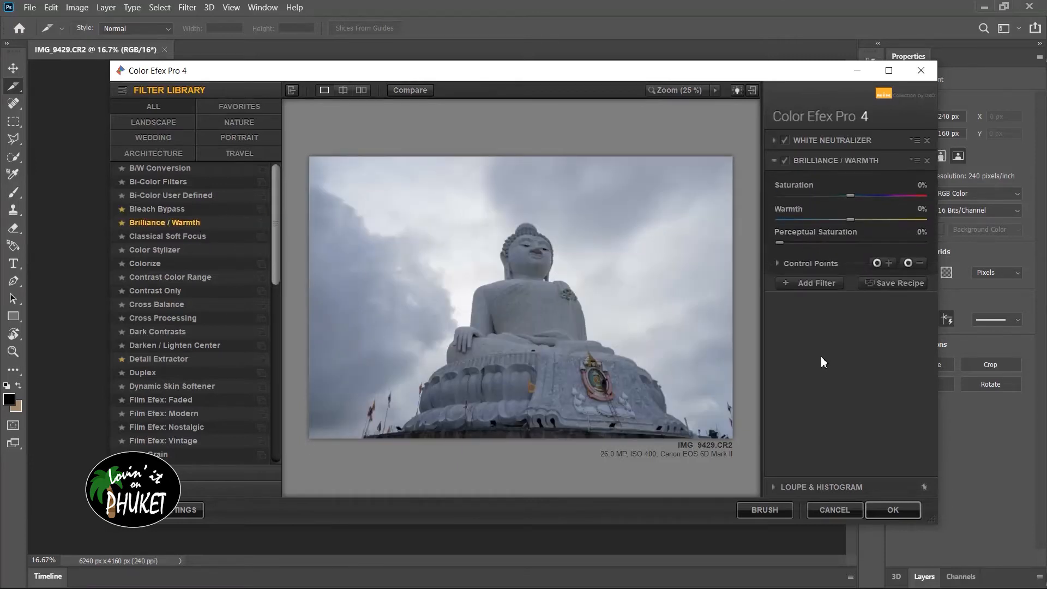
left_click(821, 284)
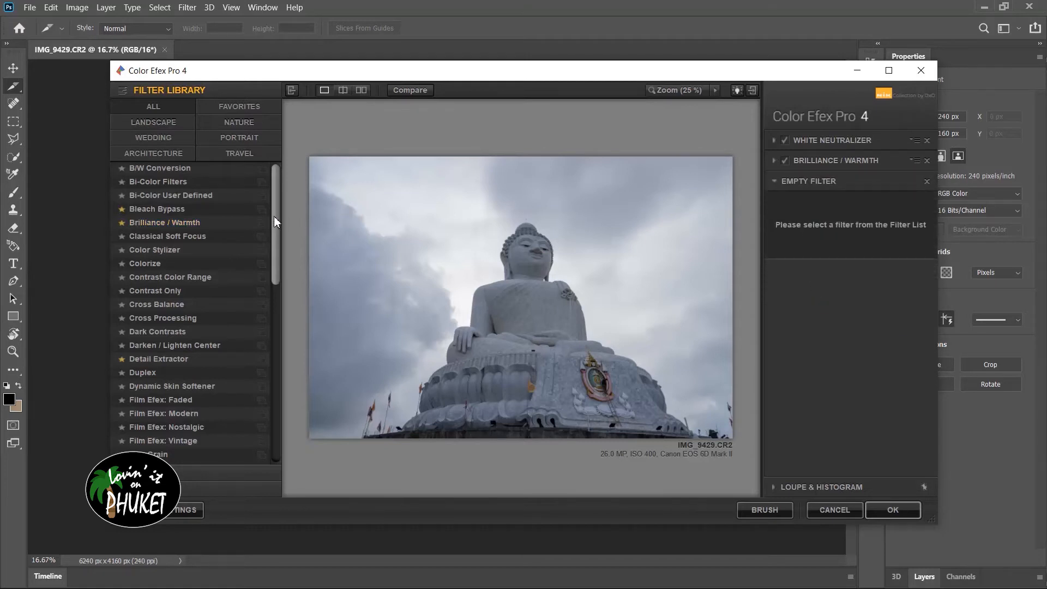
left_click_drag(274, 216, 272, 382)
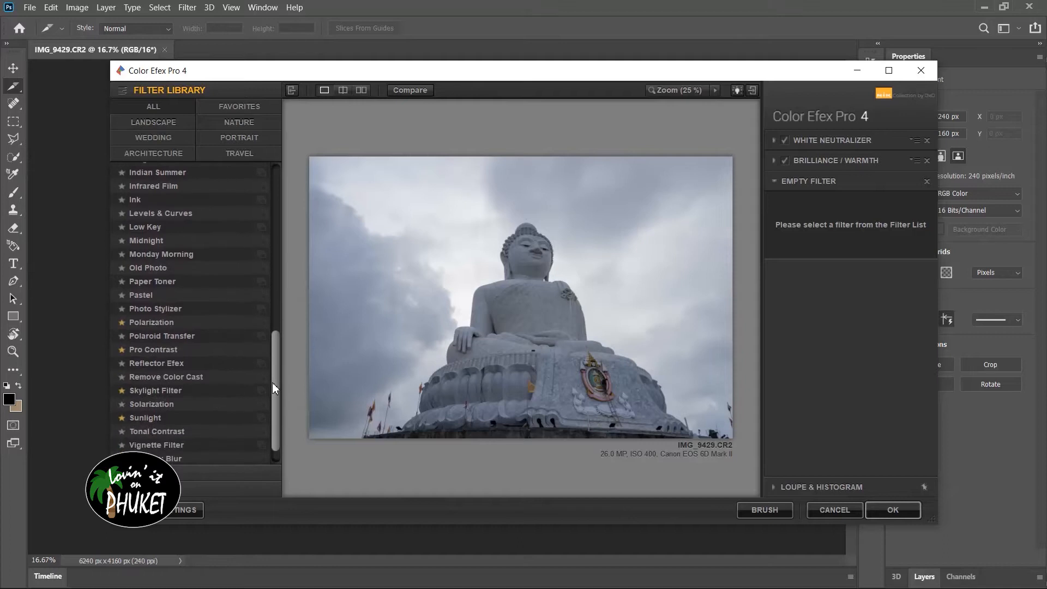
left_click(195, 351)
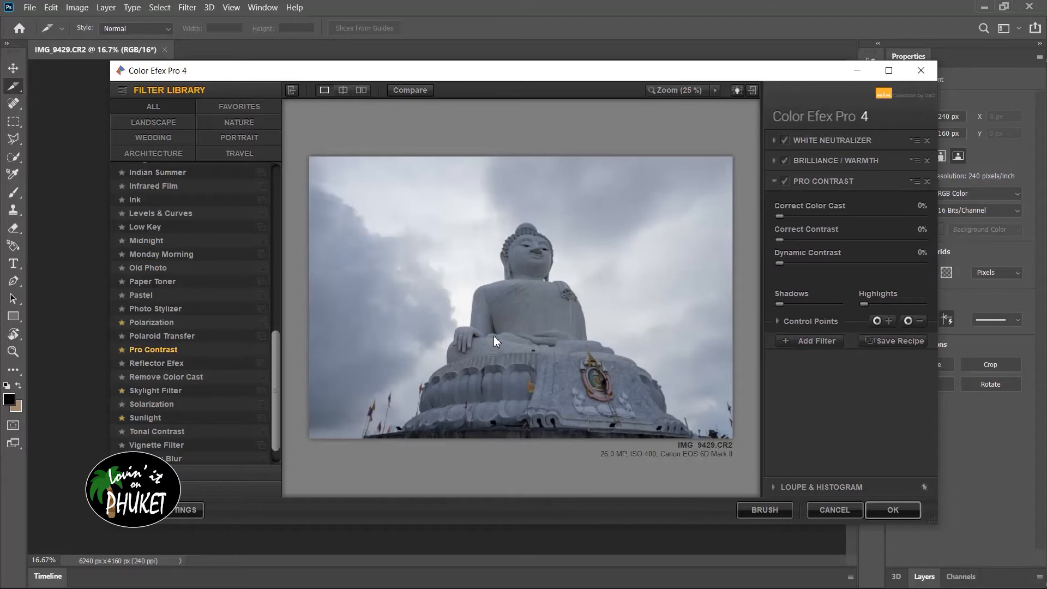
left_click(801, 341)
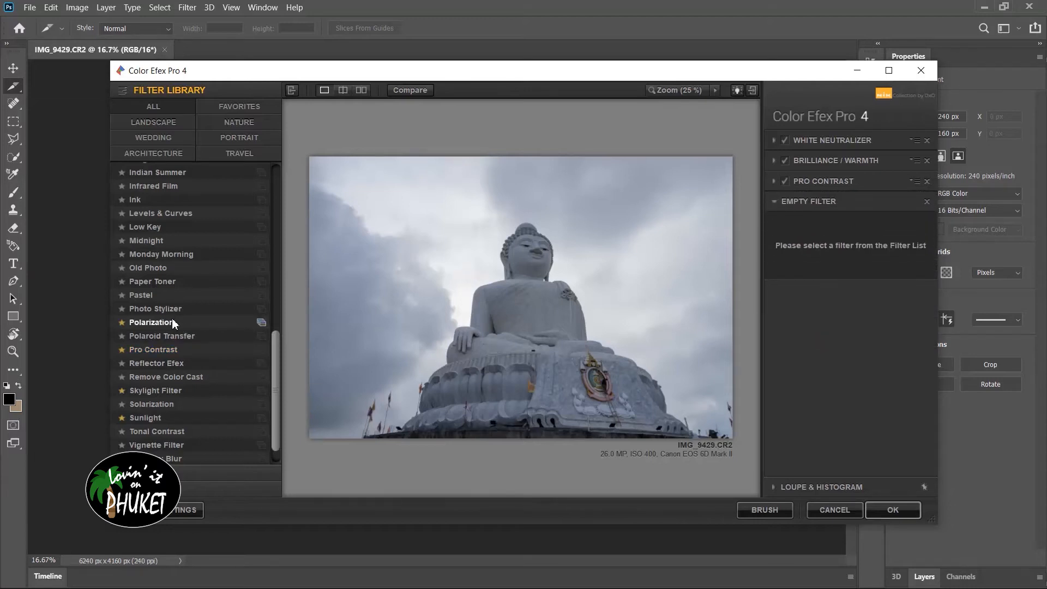
left_click(151, 322)
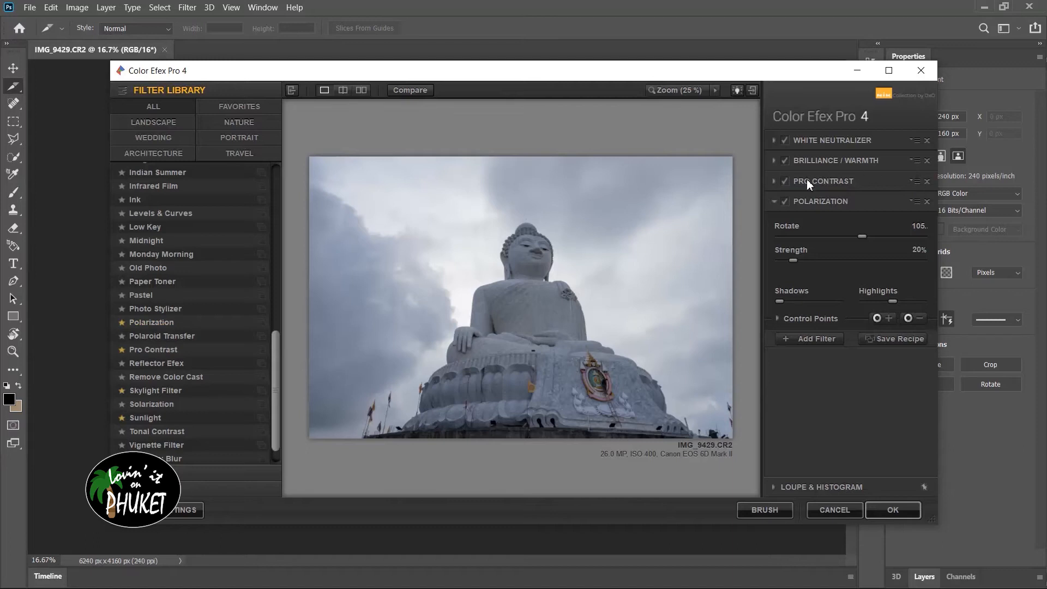
left_click(774, 182)
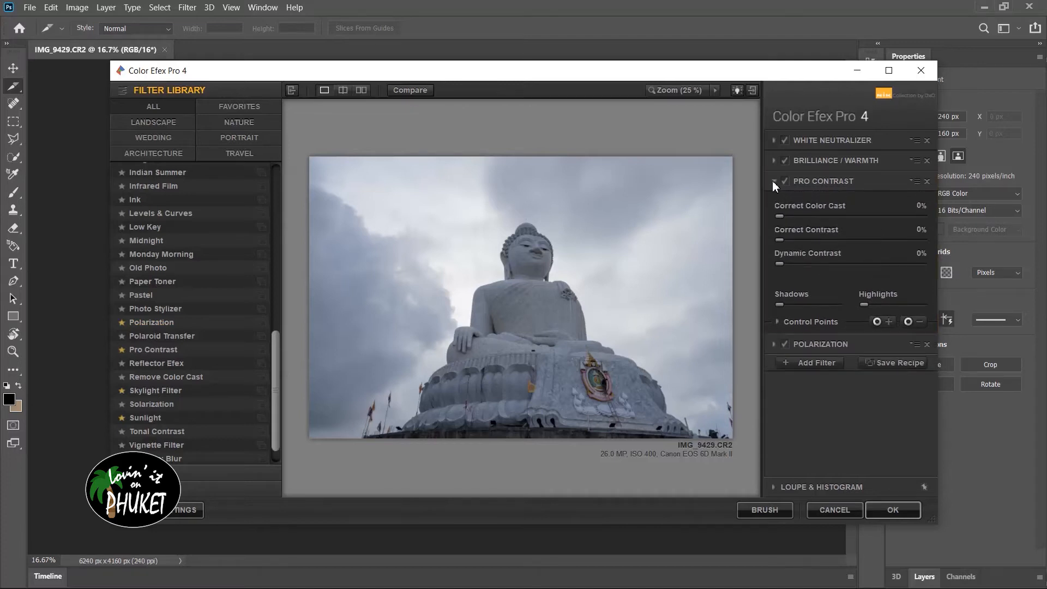
left_click_drag(814, 161, 826, 264)
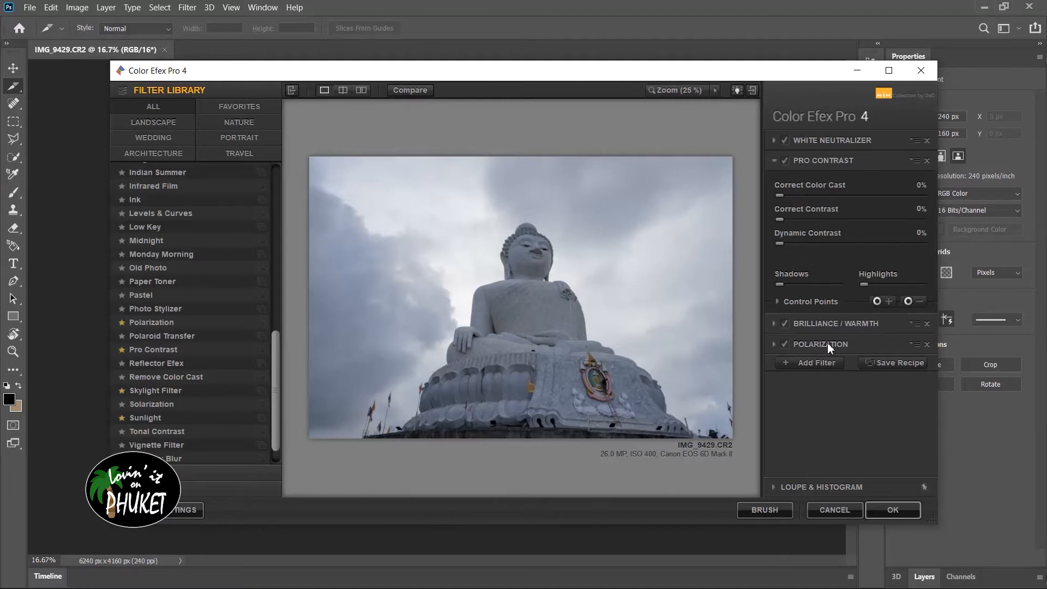
- Sample the White Neutralizer colour from the statue and brighten it to a near-white with luminosity 227 (RGB 241, 241, 241)
left_click(773, 140)
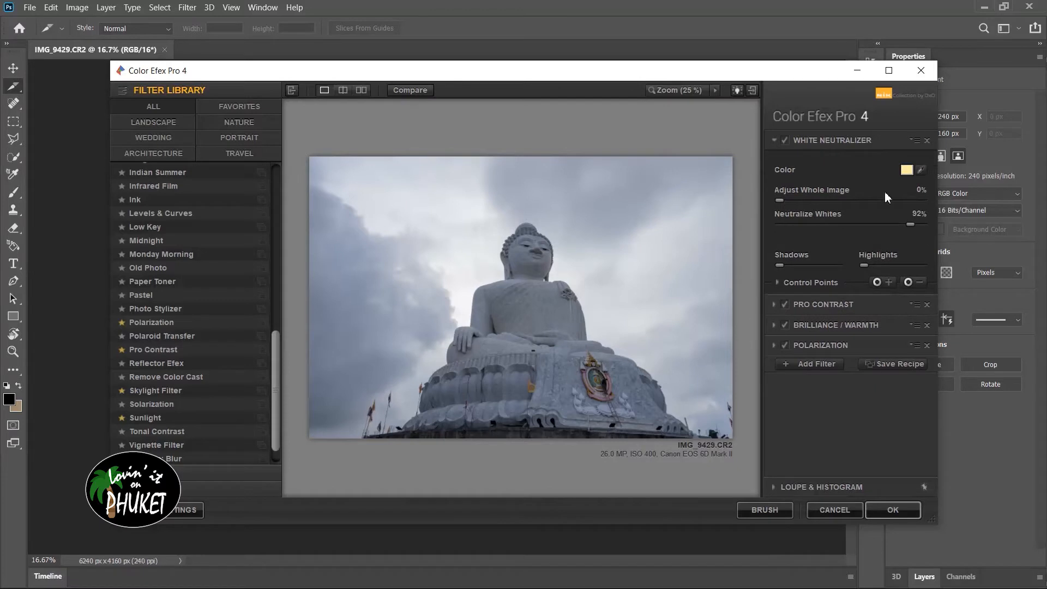
left_click(920, 170)
left_click(604, 417)
left_click(921, 170)
left_click(478, 311)
left_click(907, 170)
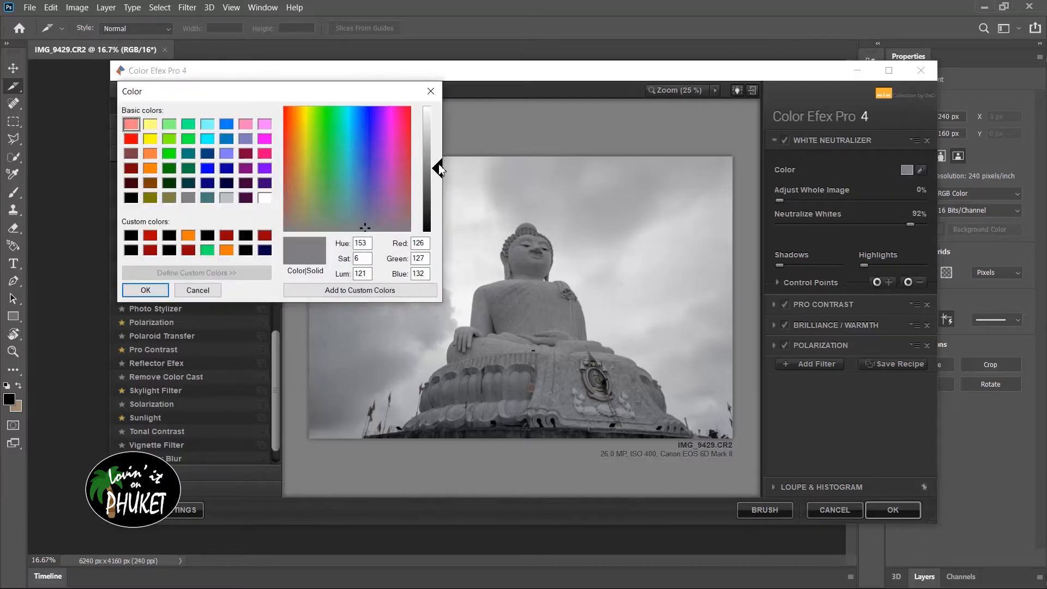
left_click_drag(439, 168, 438, 117)
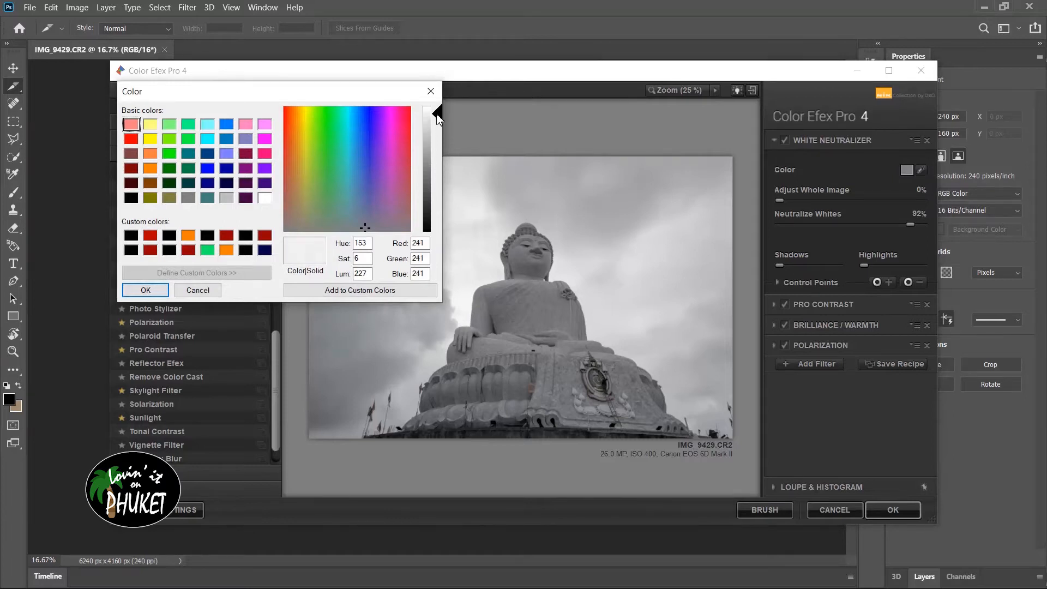
left_click(146, 290)
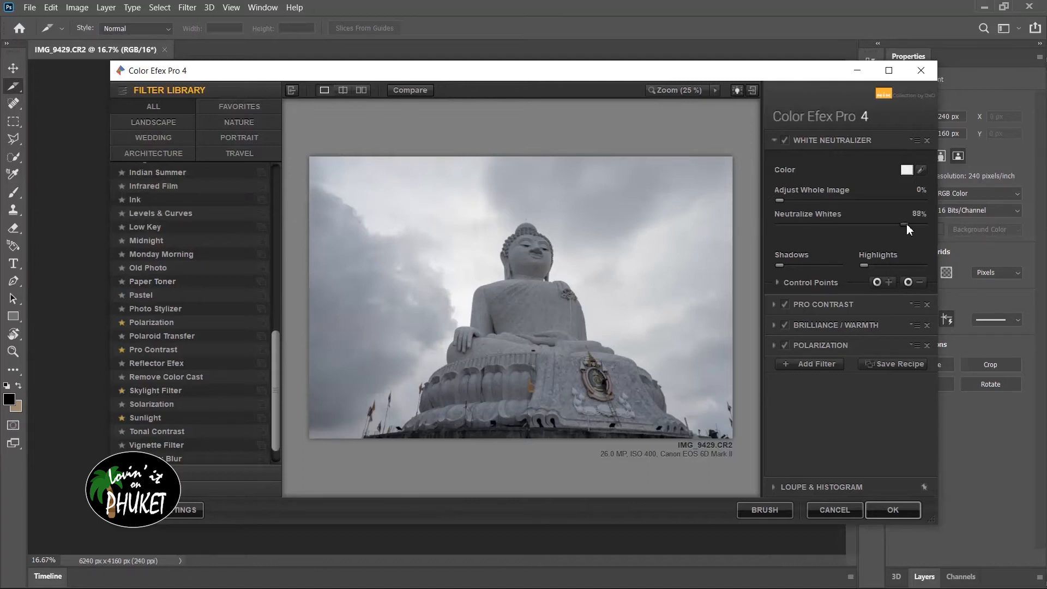
- Adjust the White Neutralizer's Neutralize Whites and Adjust Whole Image amounts, comparing the effect on the whites from zero upwards
left_click_drag(851, 225, 775, 225)
left_click(384, 217)
left_click_drag(780, 225, 882, 244)
left_click_drag(783, 199, 786, 201)
left_click_drag(797, 202, 800, 206)
- Set the Pro Contrast filter's Dynamic Contrast to 85%, judging the statue's texture at 50% magnification
left_click(774, 306)
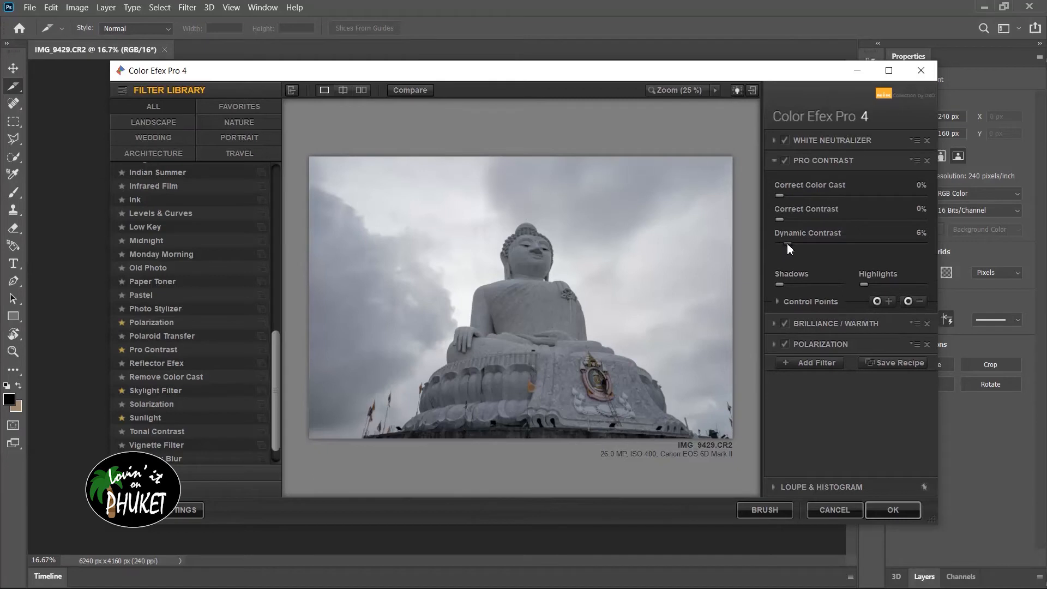
left_click_drag(806, 245, 873, 256)
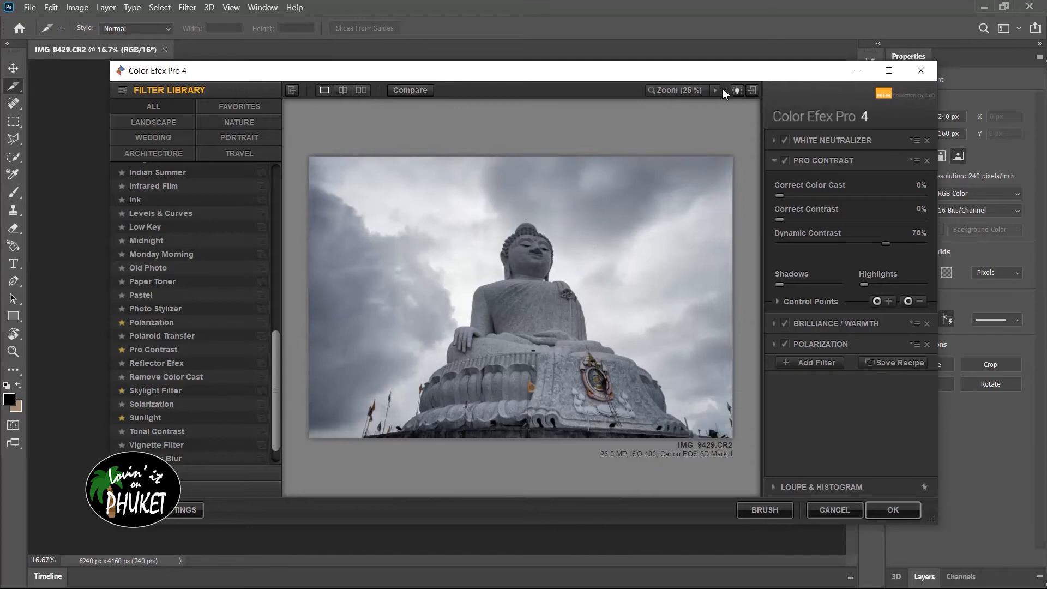
left_click(704, 89)
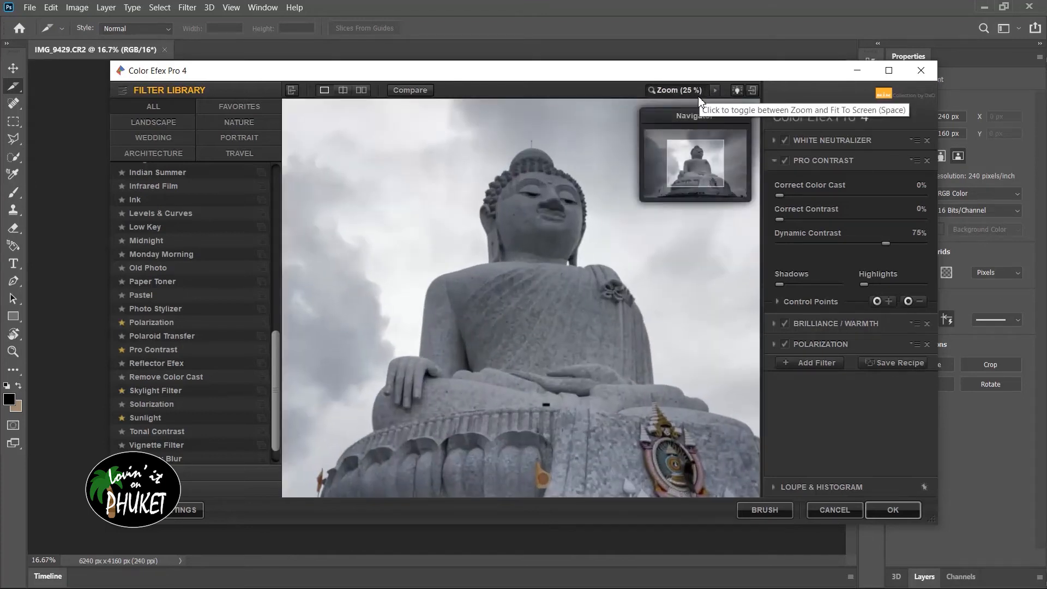
scroll(699, 165, "up", 1)
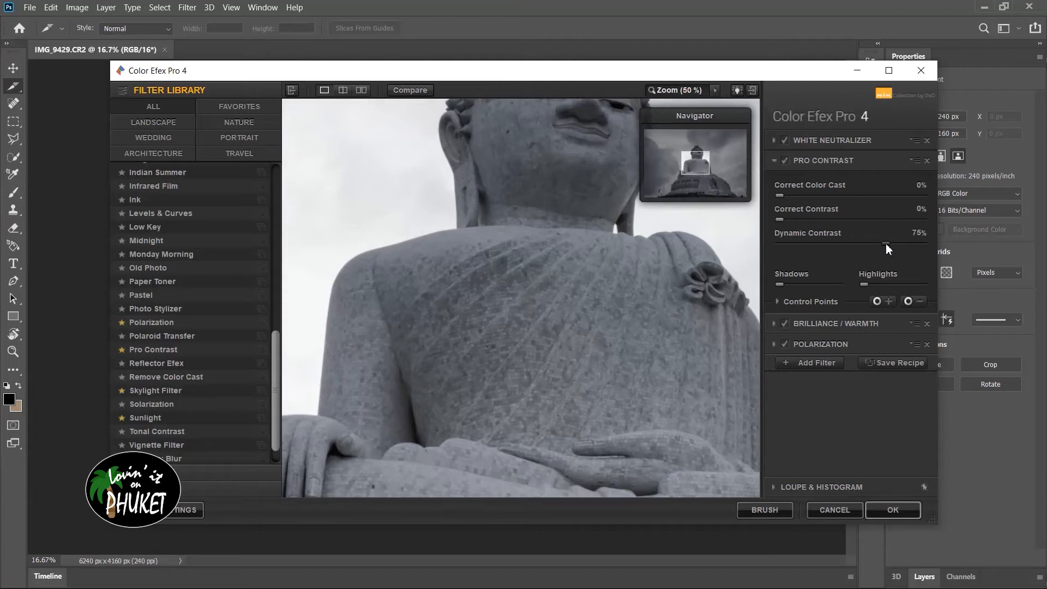
left_click_drag(886, 245, 891, 244)
left_click_drag(902, 244, 900, 245)
- Try different amounts of Shadows, Highlights and Correct Contrast in the Pro Contrast filter
mouse_move(777, 283)
left_click_drag(806, 286, 831, 286)
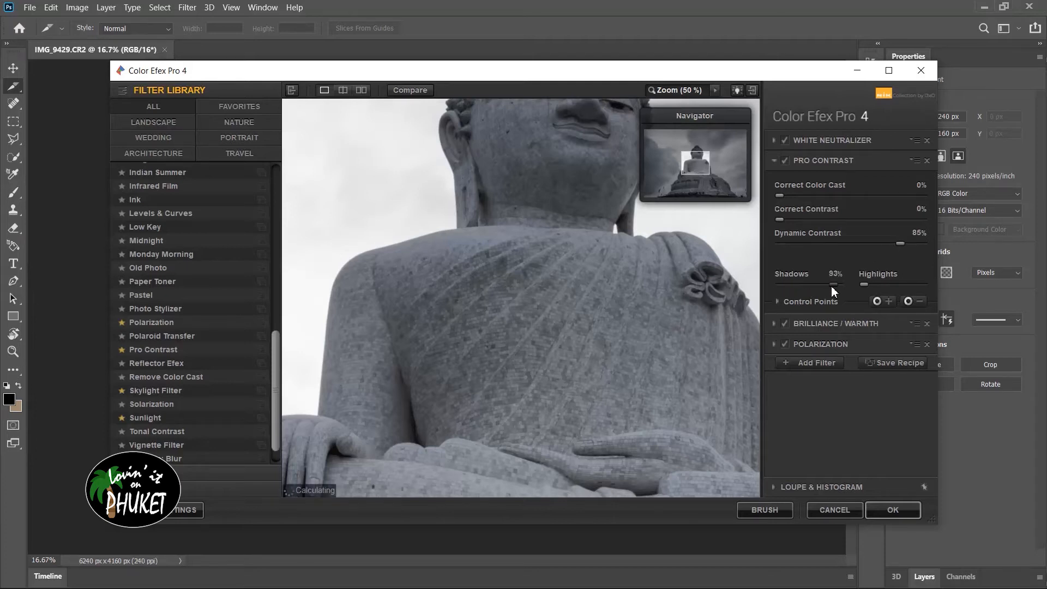
left_click_drag(832, 286, 733, 290)
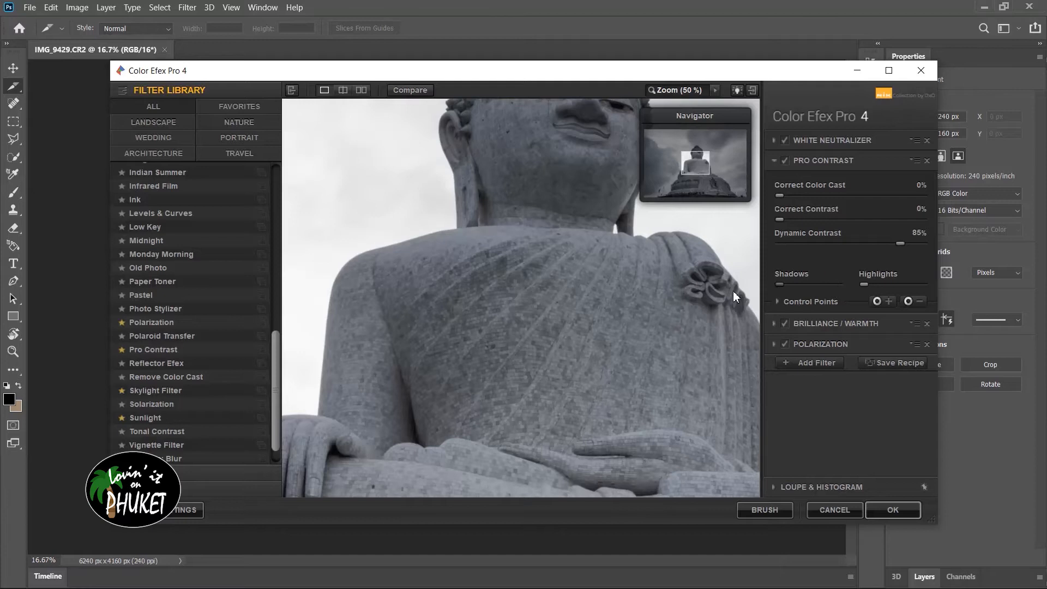
left_click_drag(863, 284, 872, 284)
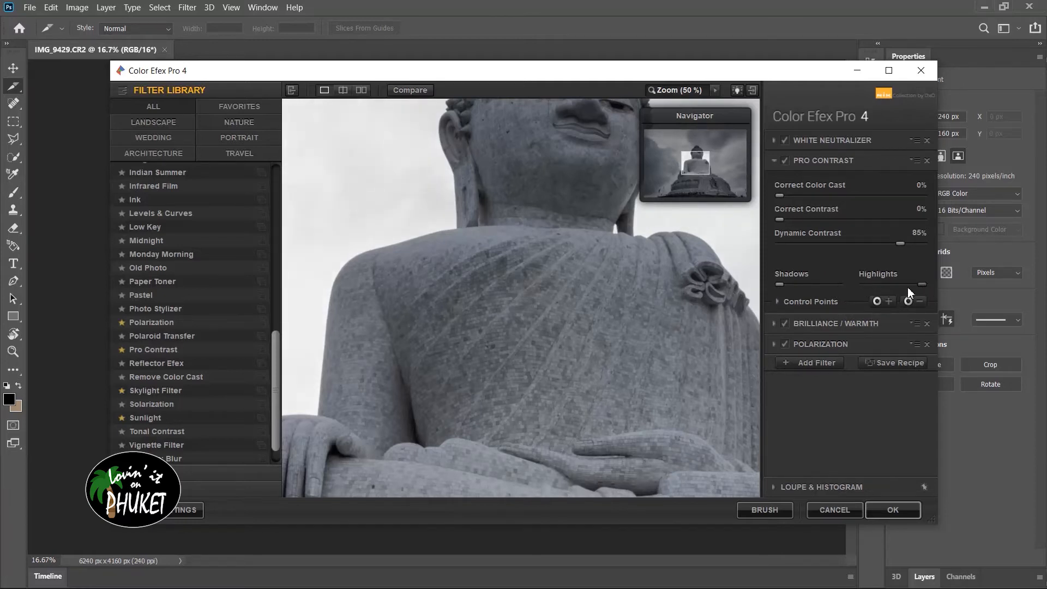
mouse_move(853, 284)
left_mouse_down()
mouse_move(866, 286)
mouse_move(854, 284)
left_mouse_up()
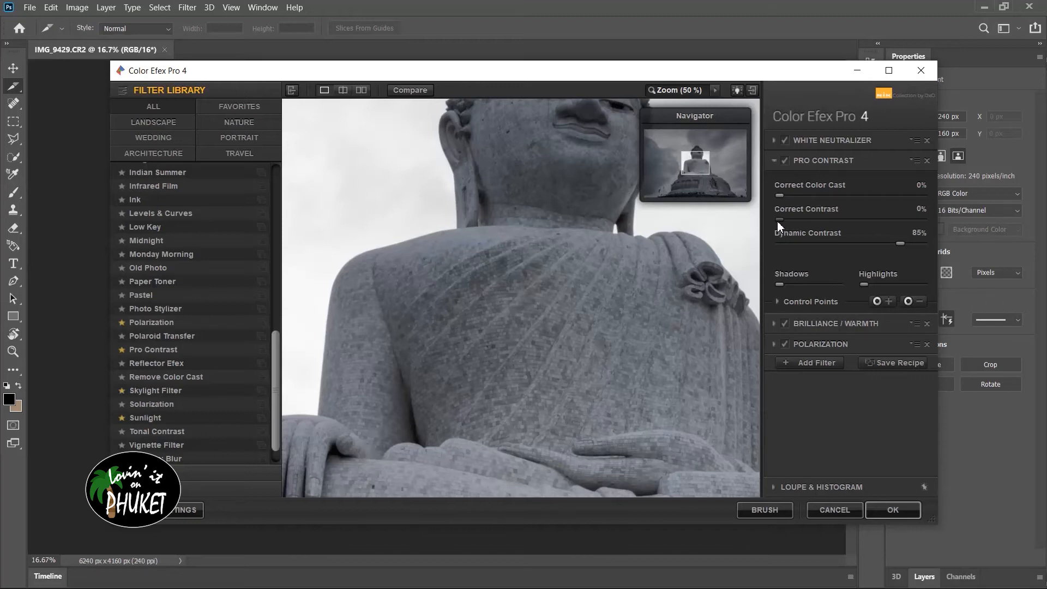
mouse_move(777, 221)
left_mouse_down()
mouse_move(798, 221)
mouse_move(781, 221)
left_mouse_up()
scroll(674, 160, "down", 1)
scroll(673, 159, "down", 1)
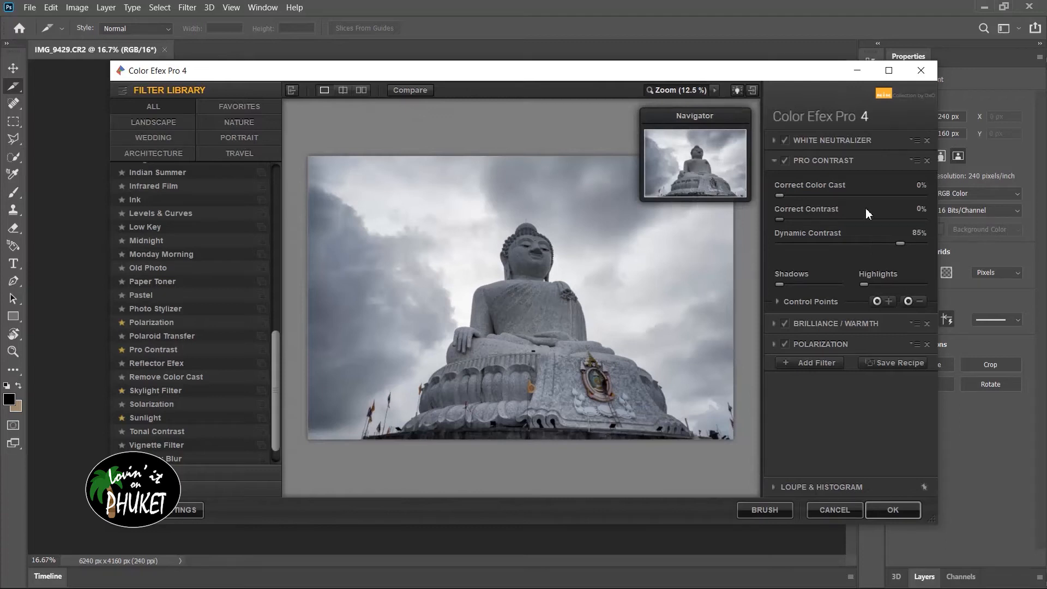
- Warm the photo with Brilliance / Warmth, setting Warmth to 27%, lowering Saturation slightly and raising Perceptual Saturation
left_click(773, 324)
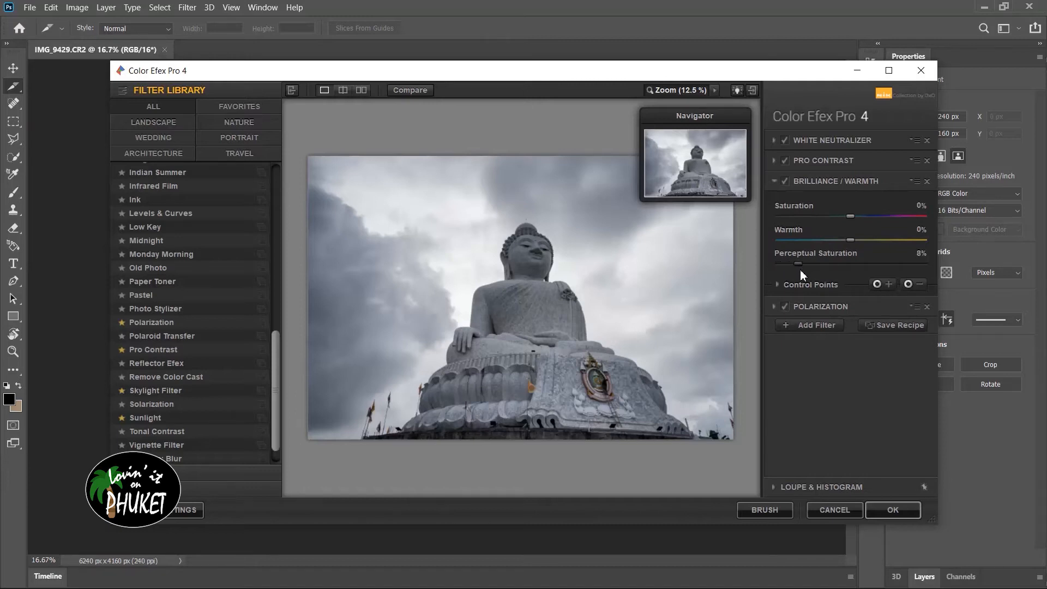
left_click_drag(800, 270, 809, 274)
left_click_drag(860, 243, 859, 241)
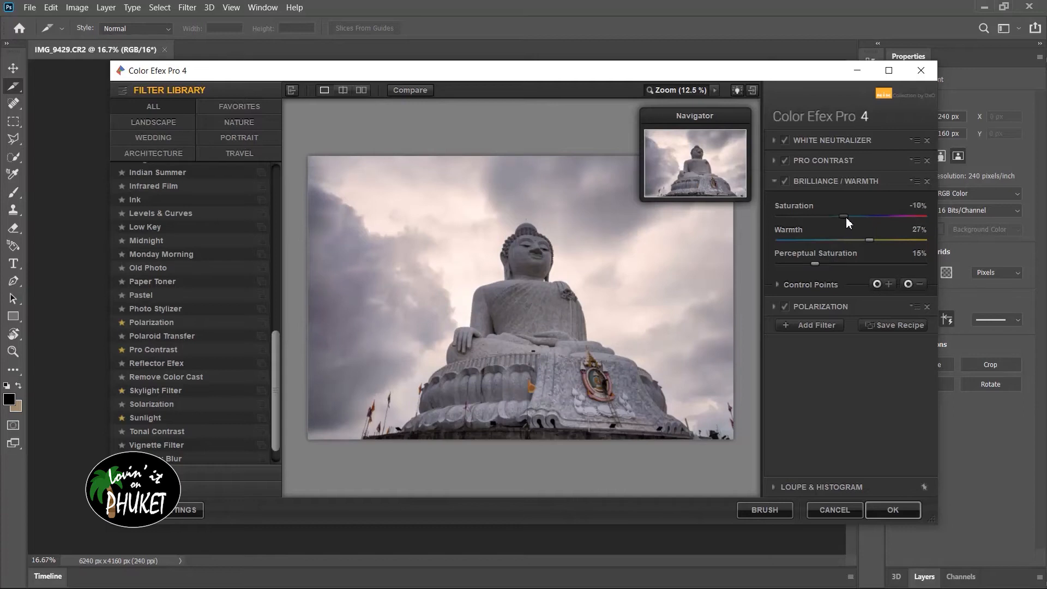
left_click_drag(845, 218, 845, 217)
left_click_drag(823, 266, 823, 268)
- Adjust the rotation and strength of the Polarization filter to deepen the sky
left_click(773, 306)
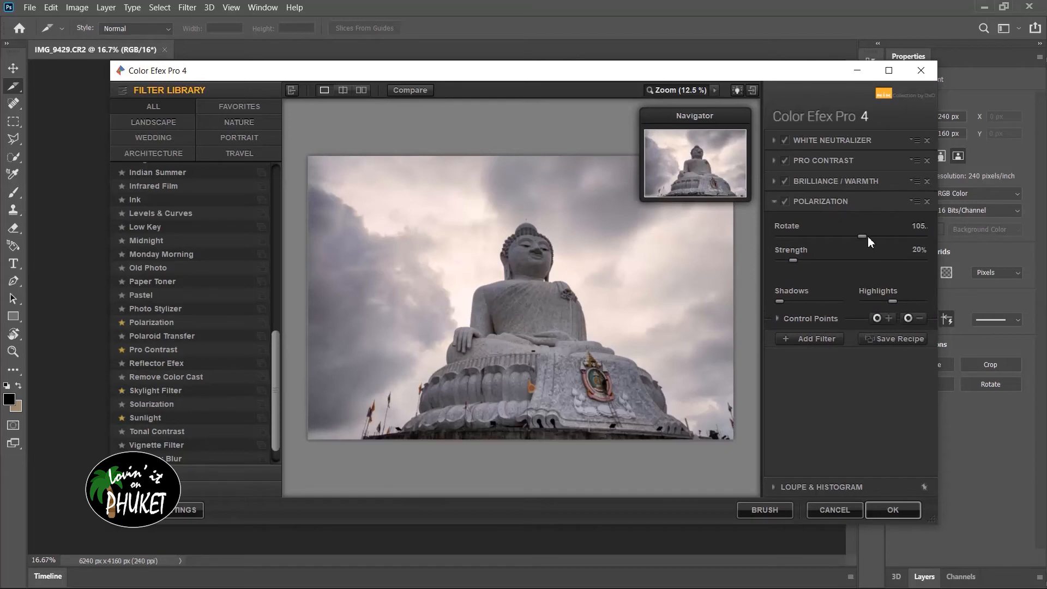
mouse_move(865, 236)
left_mouse_down()
mouse_move(810, 241)
mouse_move(932, 246)
mouse_move(833, 251)
mouse_move(859, 254)
left_mouse_up()
left_click_drag(797, 261, 877, 268)
left_click_drag(851, 235, 921, 239)
- Adjust the Polarization filter's shadow and highlight protection, entering a value of 50, and apply the whole filter stack to the photo
left_click_drag(780, 302, 790, 303)
left_click_drag(803, 302, 771, 302)
mouse_move(891, 302)
left_mouse_down()
mouse_move(866, 303)
mouse_move(898, 302)
left_mouse_up()
type("50")
key("Return")
type("50")
key("Return")
left_click(875, 506)
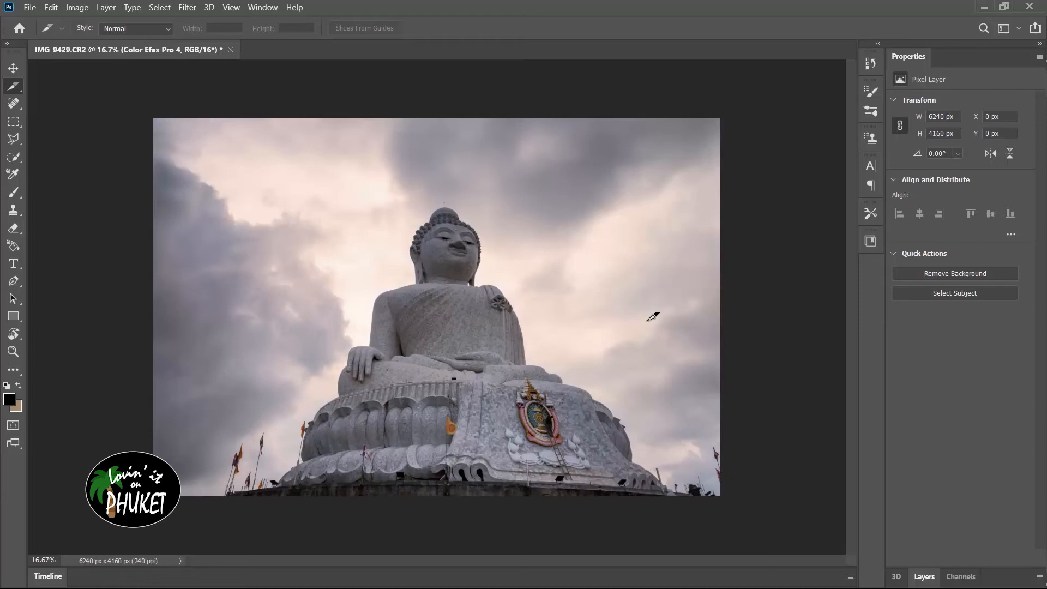
- Compare the photo before and after filtering by hiding and showing the Color Efex Pro 4 layer
left_click(923, 577)
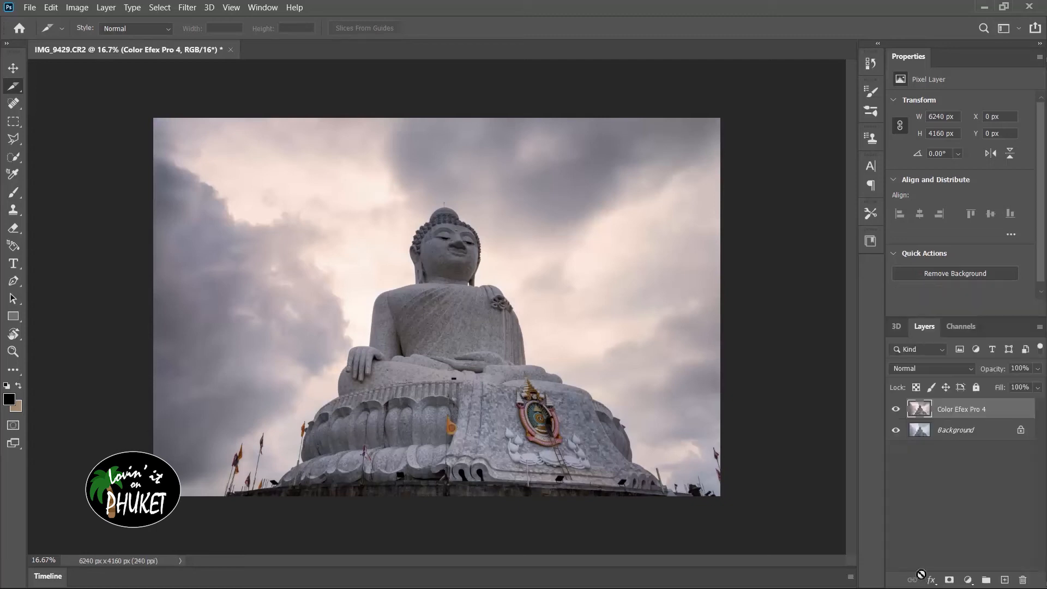
left_click(896, 410)
left_click(896, 410)
left_click(896, 410)
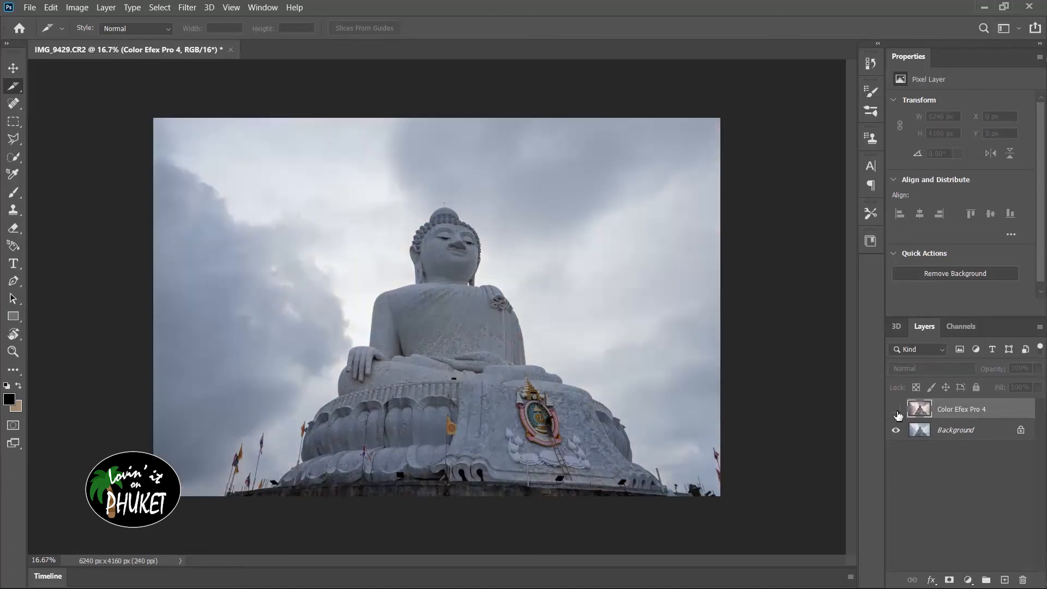
left_click(896, 410)
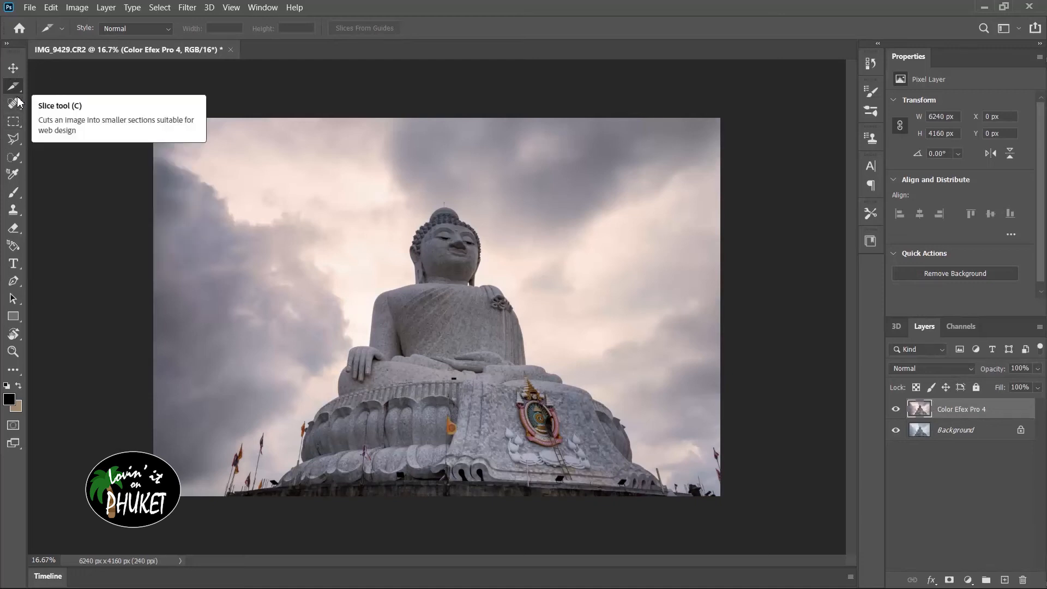
- Select the Buddha statue and its base with the Quick Selection tool and copy the selection to a new layer
left_click(14, 158)
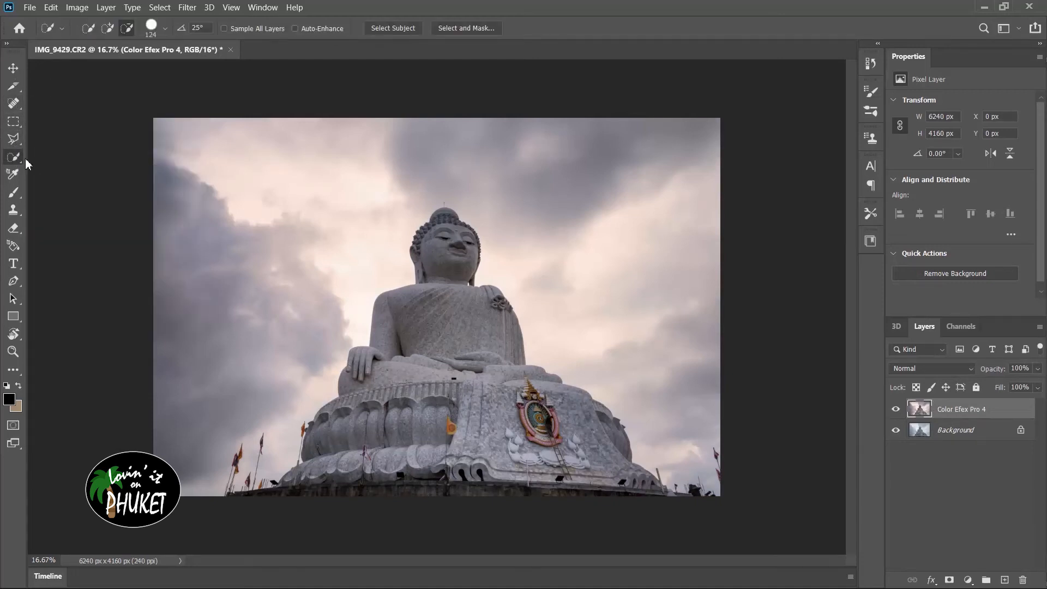
left_click(108, 27)
mouse_move(465, 242)
left_mouse_down()
mouse_move(439, 213)
mouse_move(452, 280)
mouse_move(451, 384)
mouse_move(422, 382)
mouse_move(384, 422)
mouse_move(433, 430)
mouse_move(540, 413)
mouse_move(576, 420)
left_mouse_up()
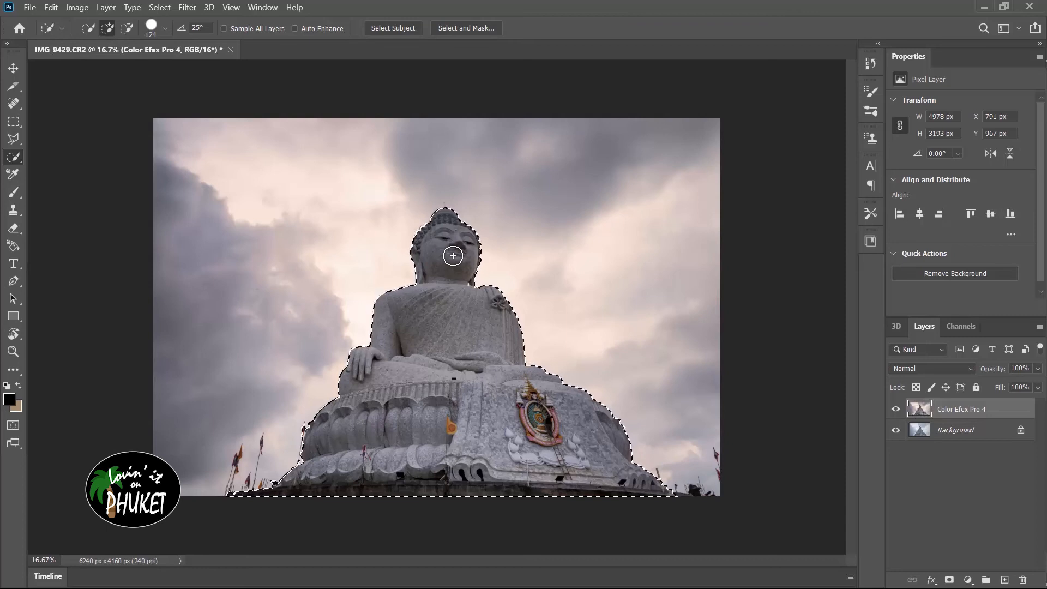
key("ctrl+j")
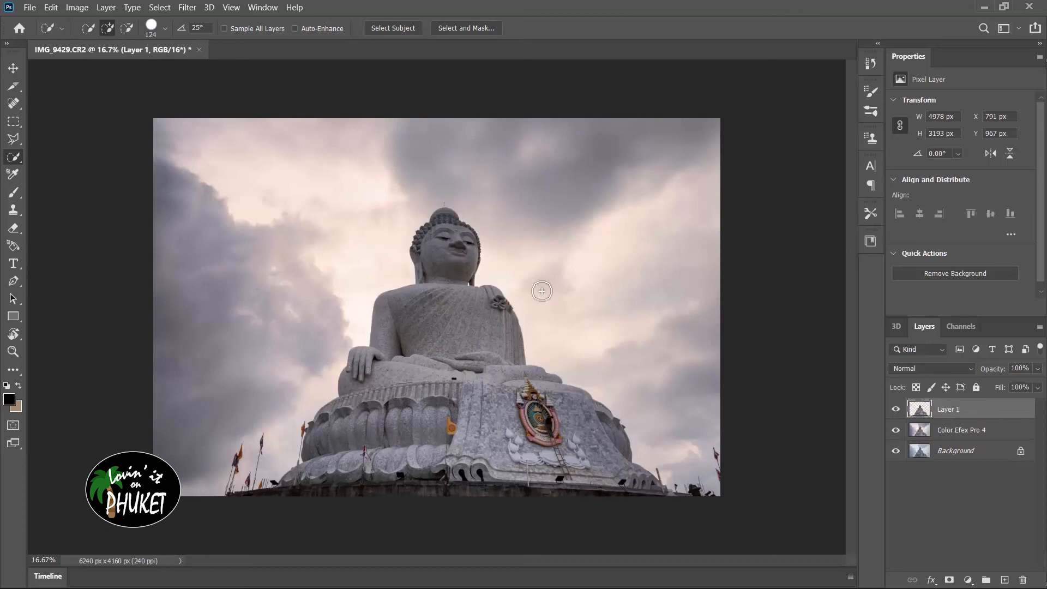
- Check the statue cut-out by hiding the Color Efex Pro 4 and Background layers, and show the Color Efex Pro 4 layer again
left_click(897, 431)
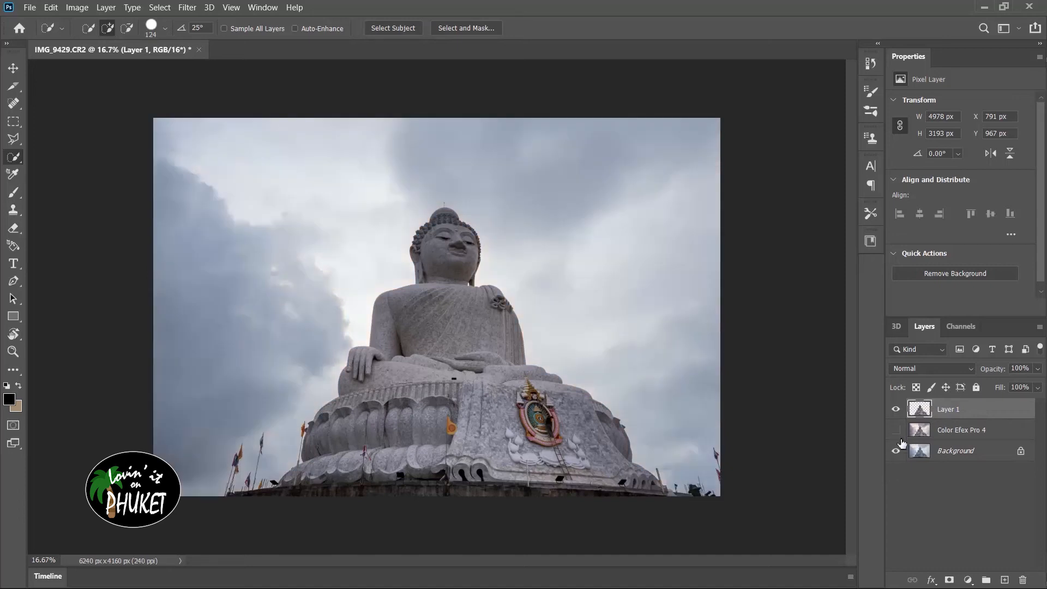
left_click(897, 453)
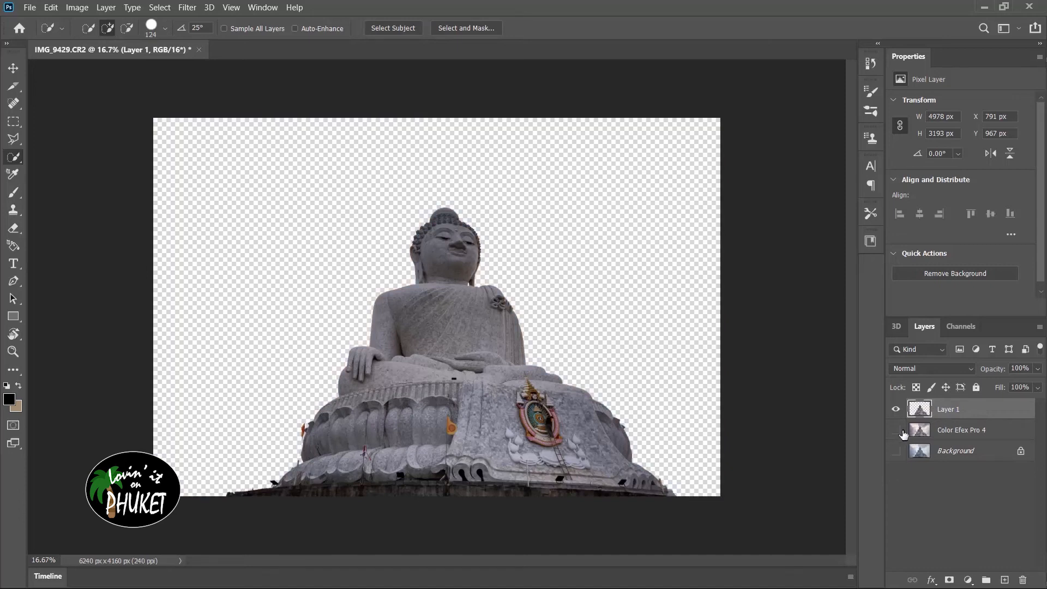
left_click(896, 431)
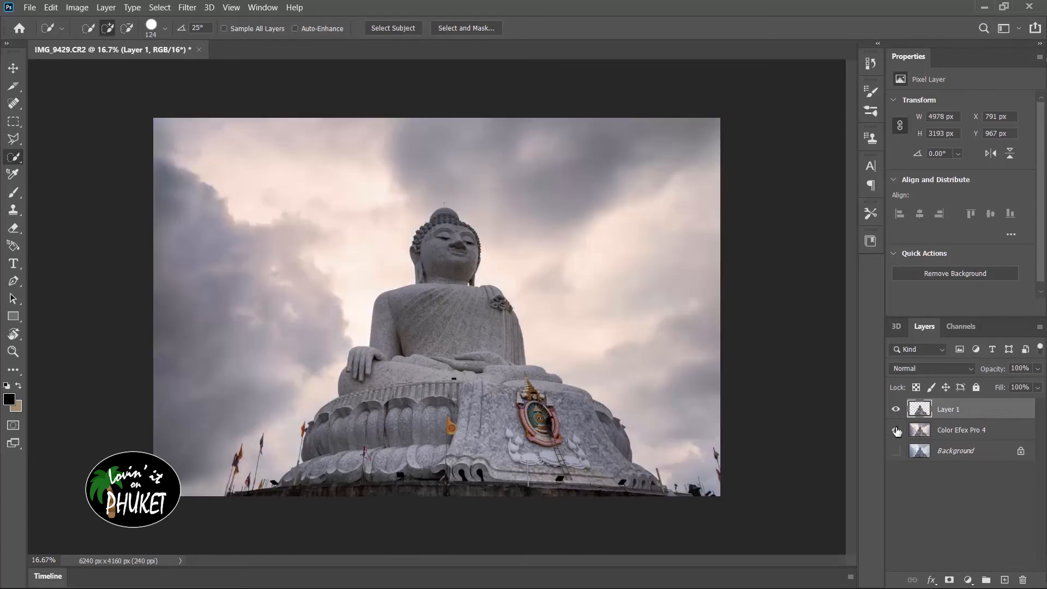
- Show the Background layer again and compare the photo with the Color Efex Pro 4 layer hidden and shown
left_click(896, 451)
left_click(895, 429)
left_click(896, 430)
- Apply a High Pass filter with a radius of 4 pixels to the statue on Layer 1
left_click(187, 8)
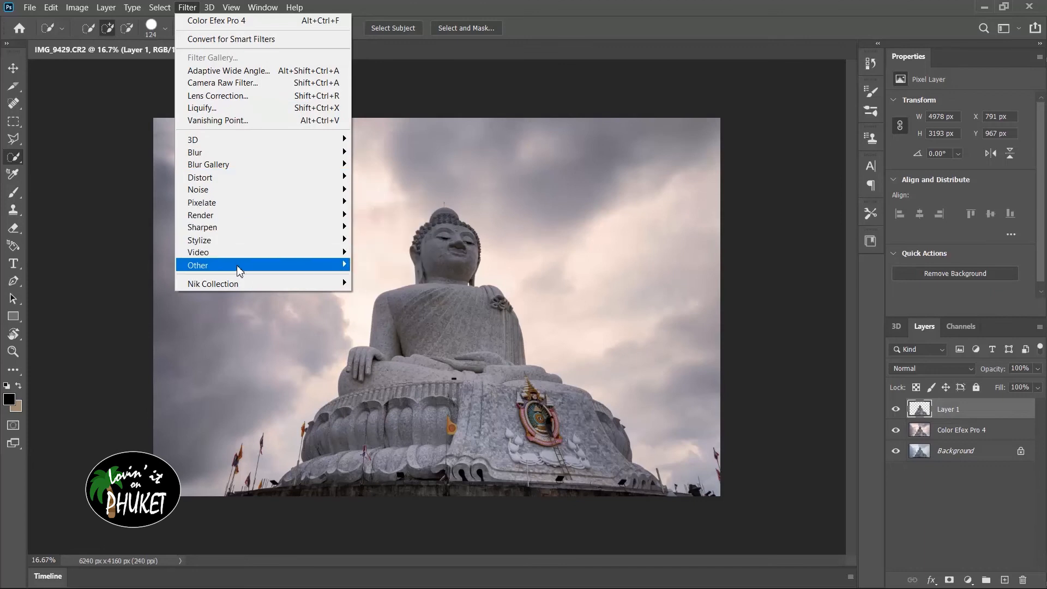
mouse_move(275, 267)
left_click(369, 275)
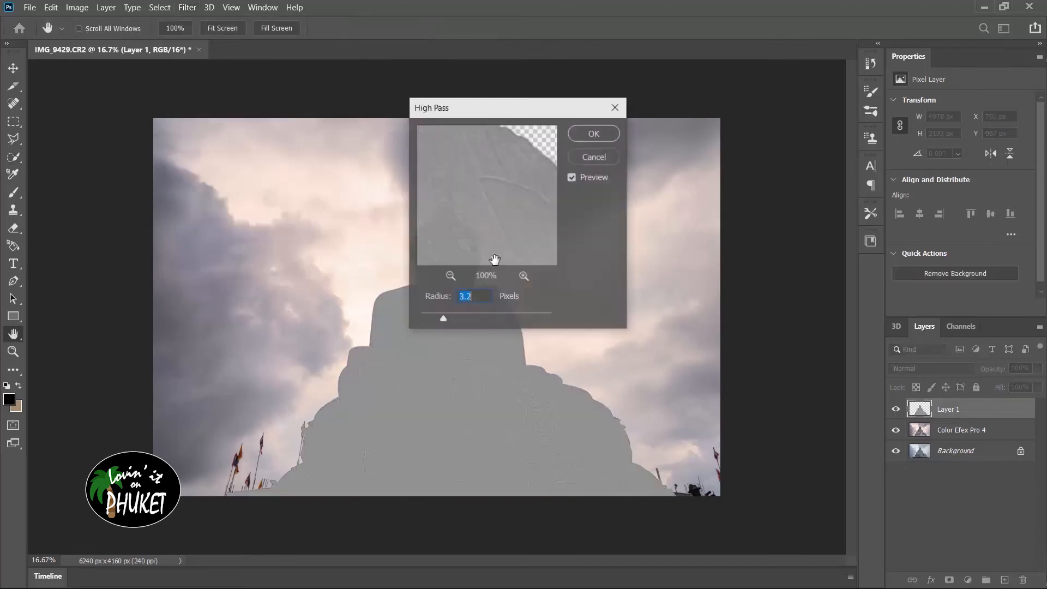
left_click_drag(527, 111, 726, 109)
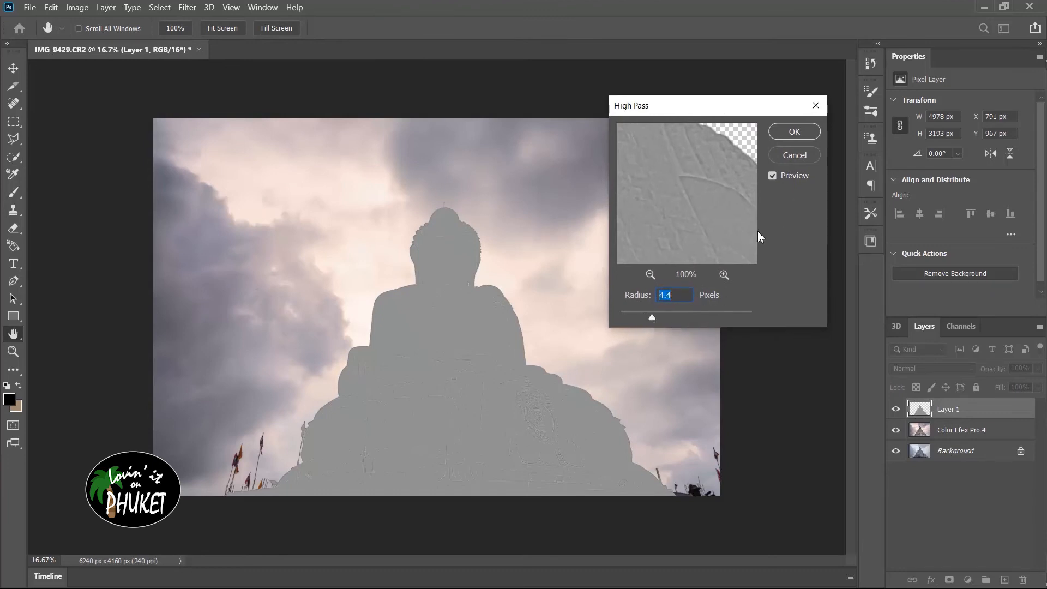
type("4")
key("Return")
key("w")
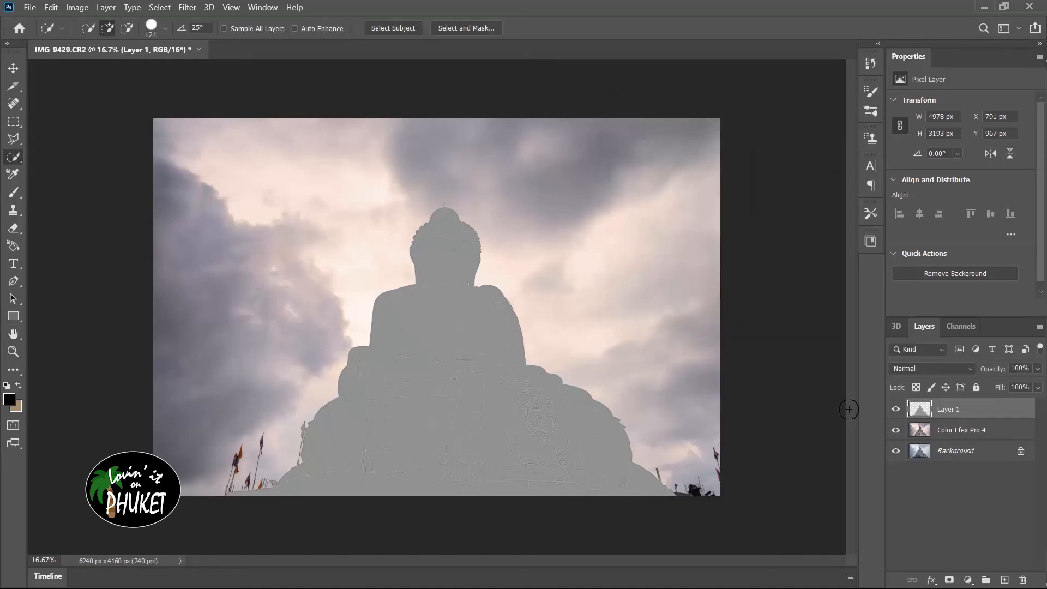
- Preview the blend modes from Darken to Hard Mix on Layer 1 and set the layer to Vivid Light
left_click(956, 368)
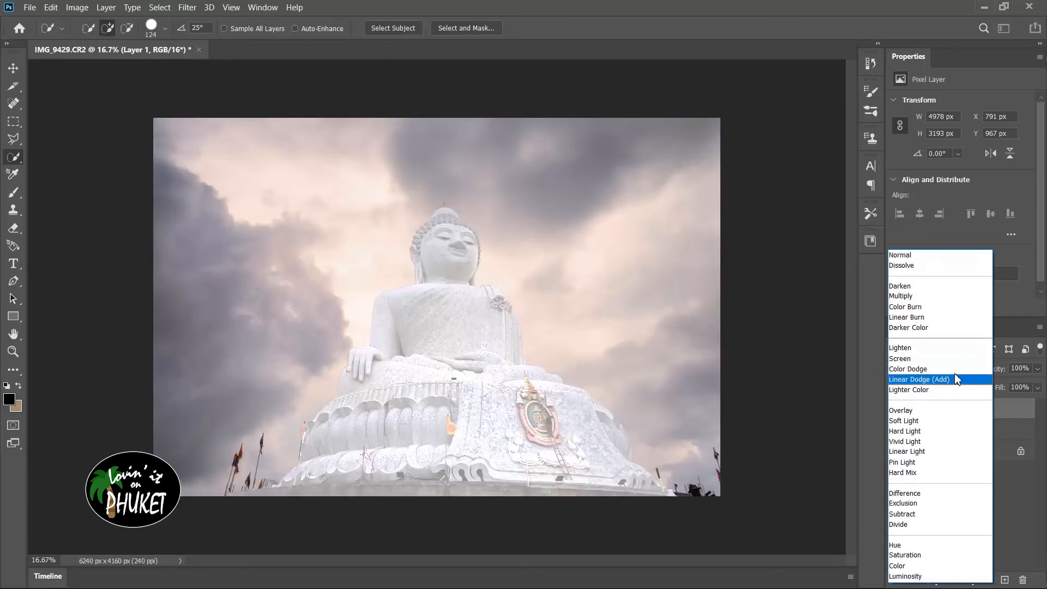
key("Up")
key("Up")
key("Up")
key("Up")
key("Up")
key("Up")
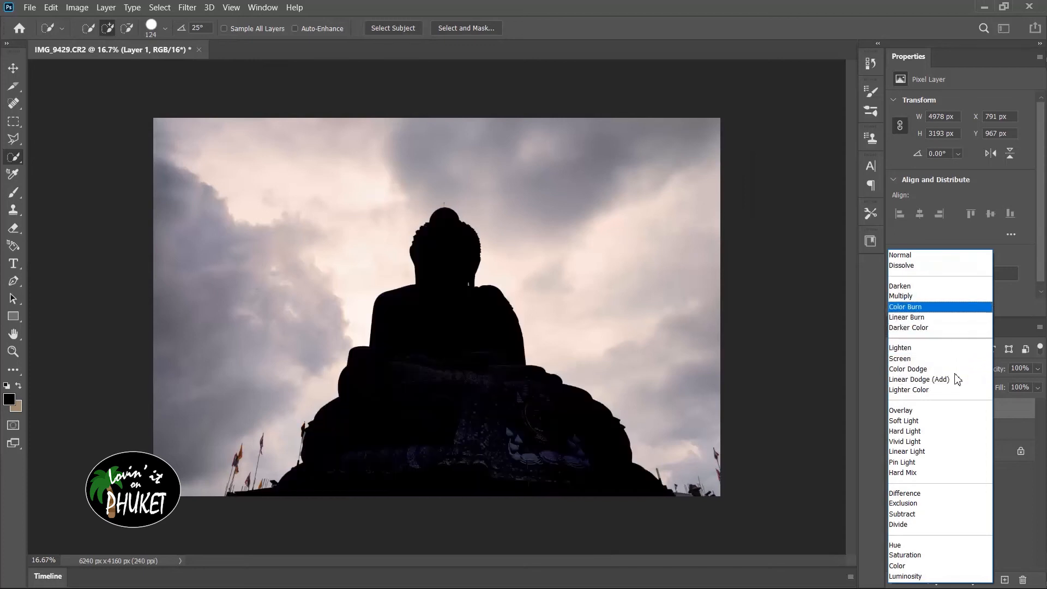
key("Up")
key("Up")
key("Down")
key("Down")
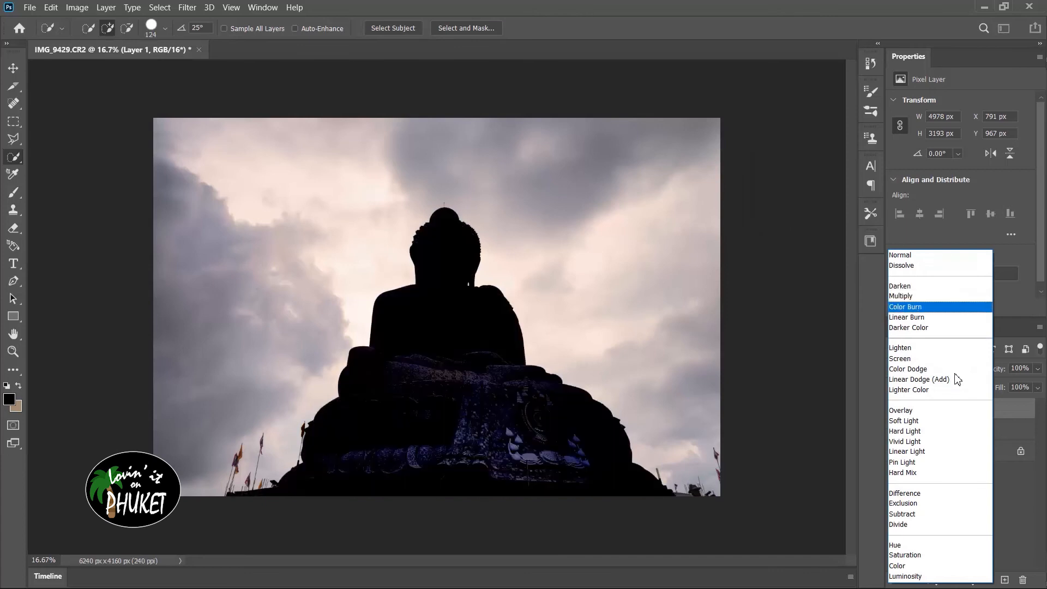
key("Down")
key("Down")
key("Down")
key("Down")
key("Down")
key("Down")
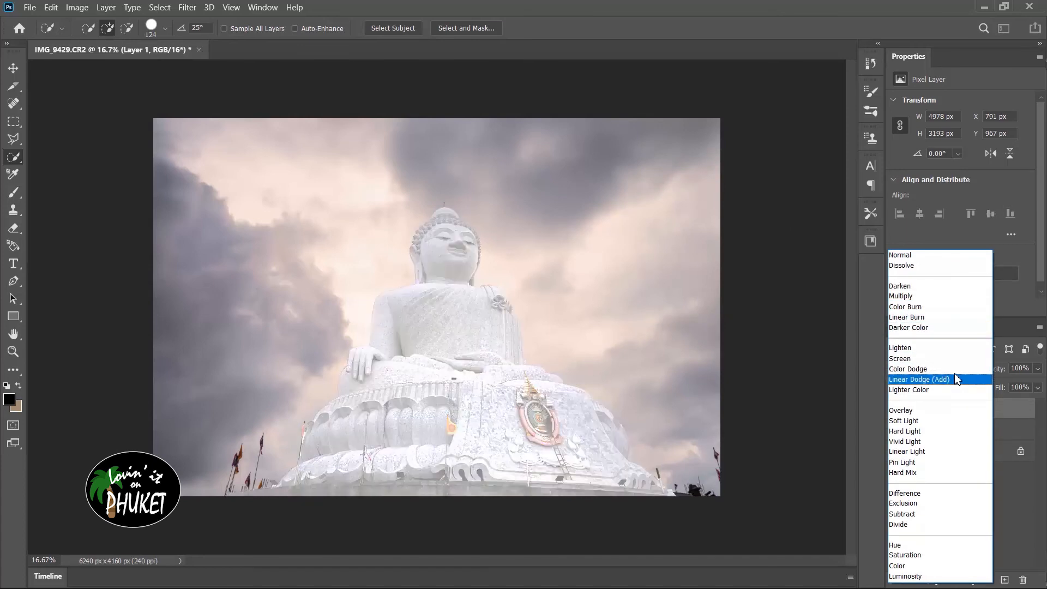
key("Up")
key("Down")
key("Down")
key("Down")
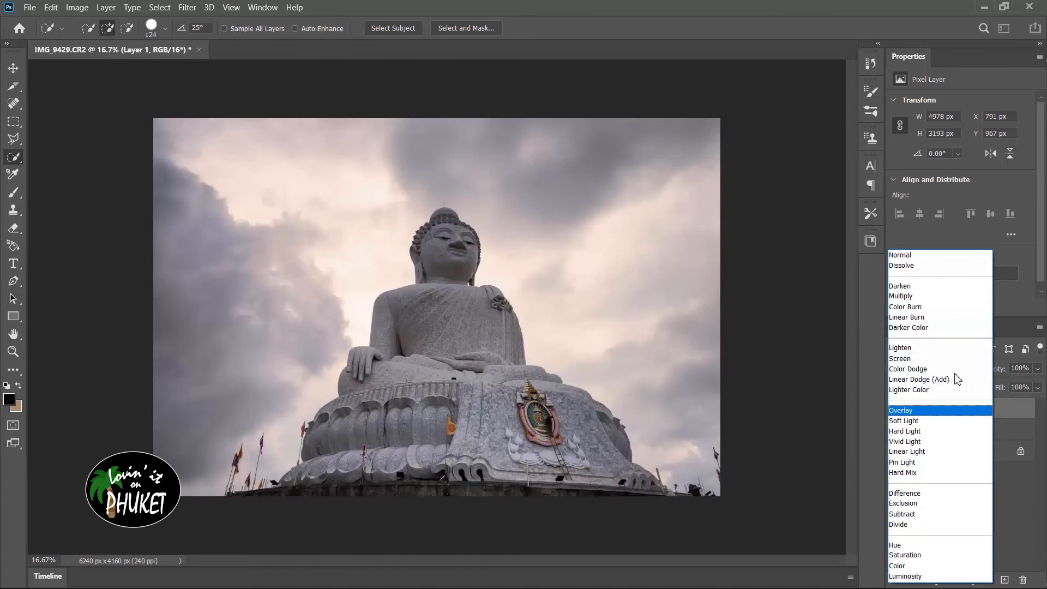
key("Down")
key("Down")
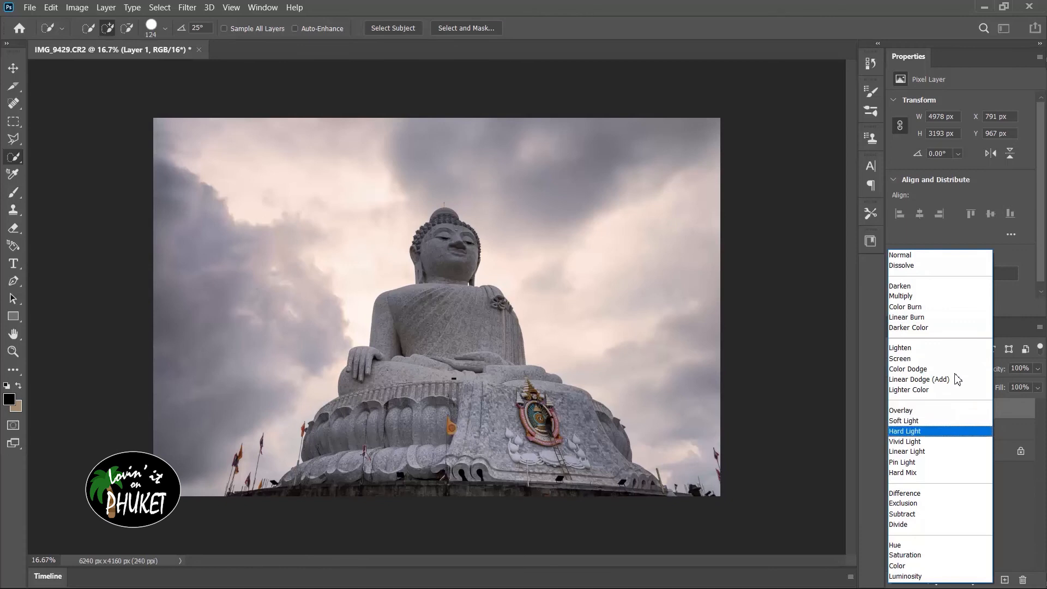
key("Down")
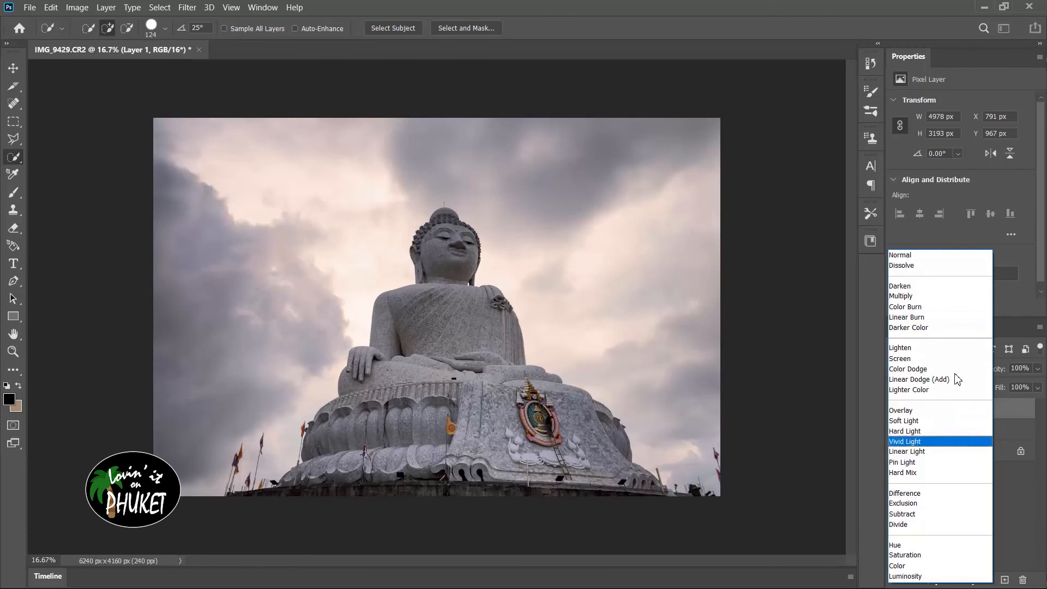
key("Down")
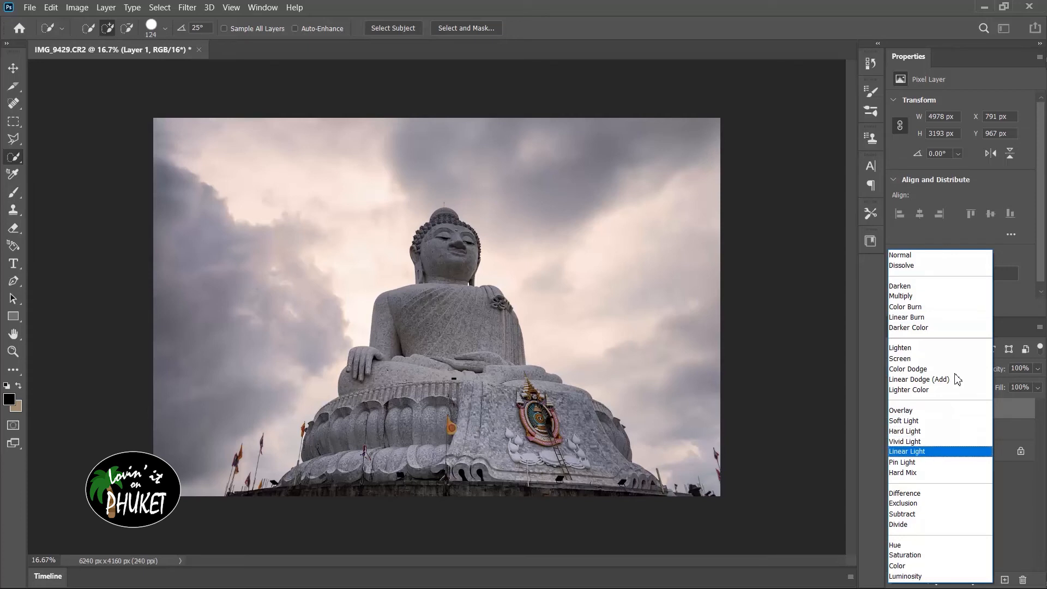
key("Down")
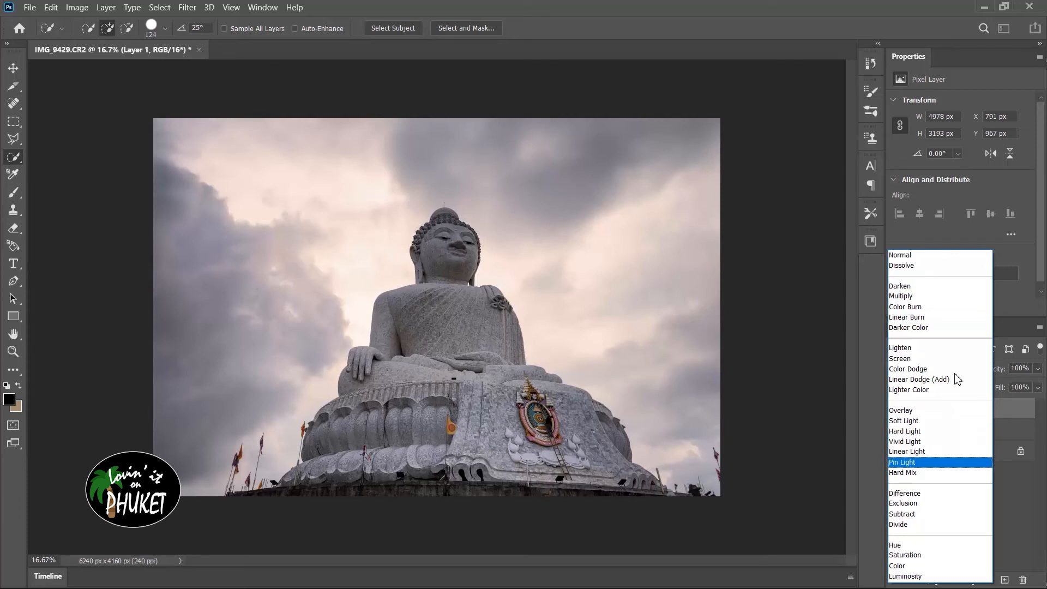
key("Down")
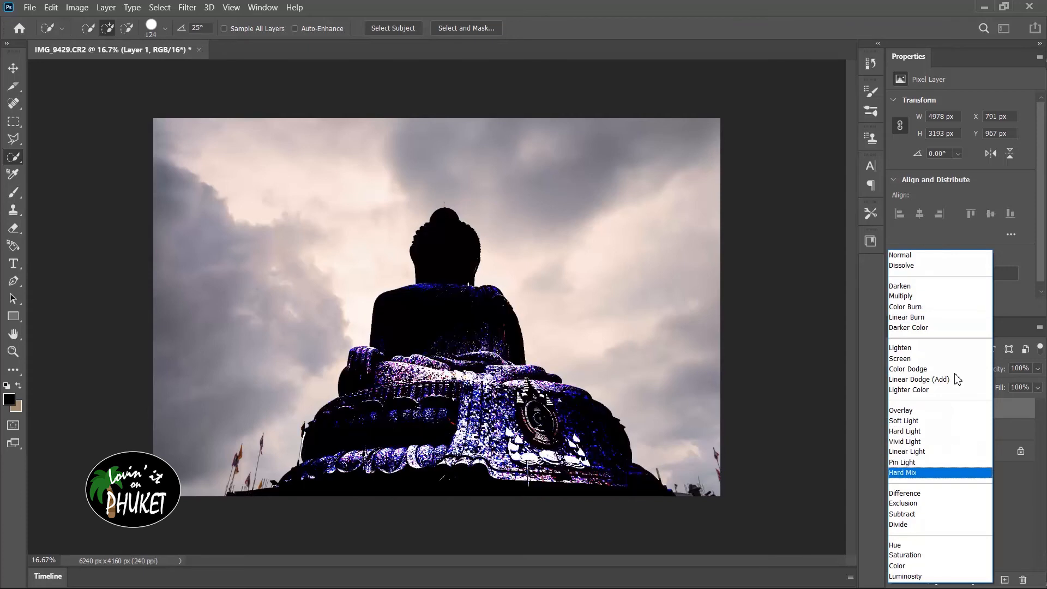
key("Up")
key("Up")
key("Up")
key("Up")
key("Down")
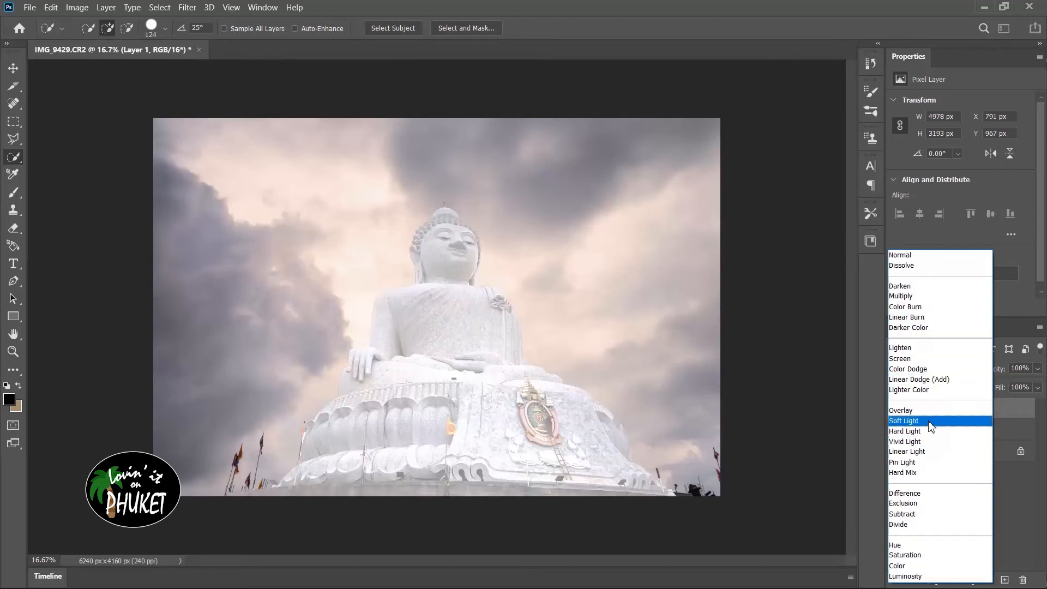
left_click(922, 443)
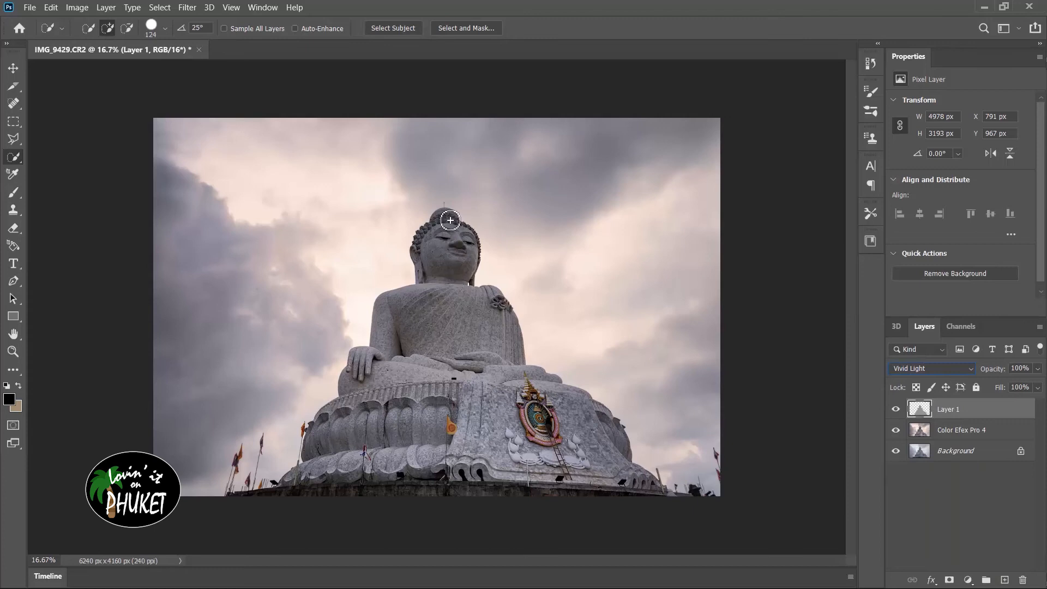
- Select the whole statue and its base, and copy that area from the Color Efex Pro 4 layer to a new layer
mouse_move(447, 220)
left_mouse_down()
mouse_move(449, 351)
mouse_move(507, 434)
mouse_move(431, 467)
mouse_move(529, 450)
left_mouse_up()
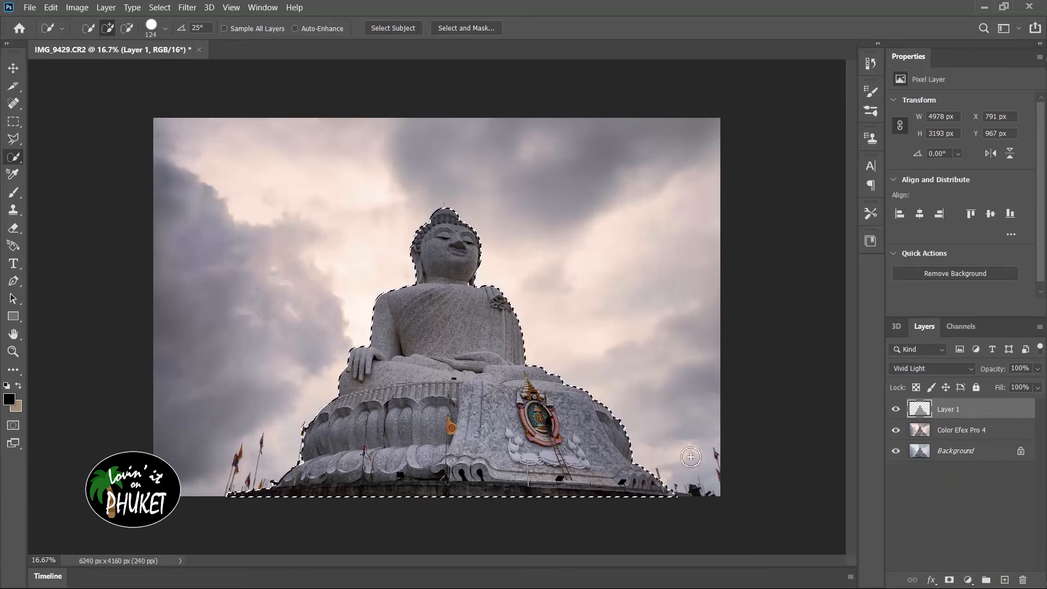
left_click(952, 433)
key("ctrl+j")
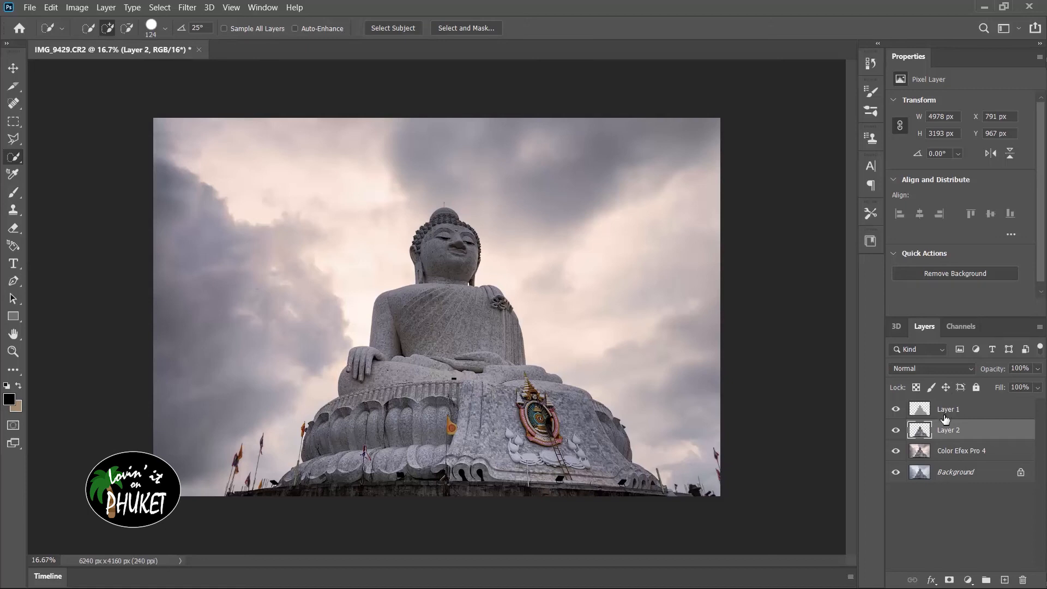
- Start the Camera Raw Filter on the new statue layer and raise Shadows to +39
left_click(188, 8)
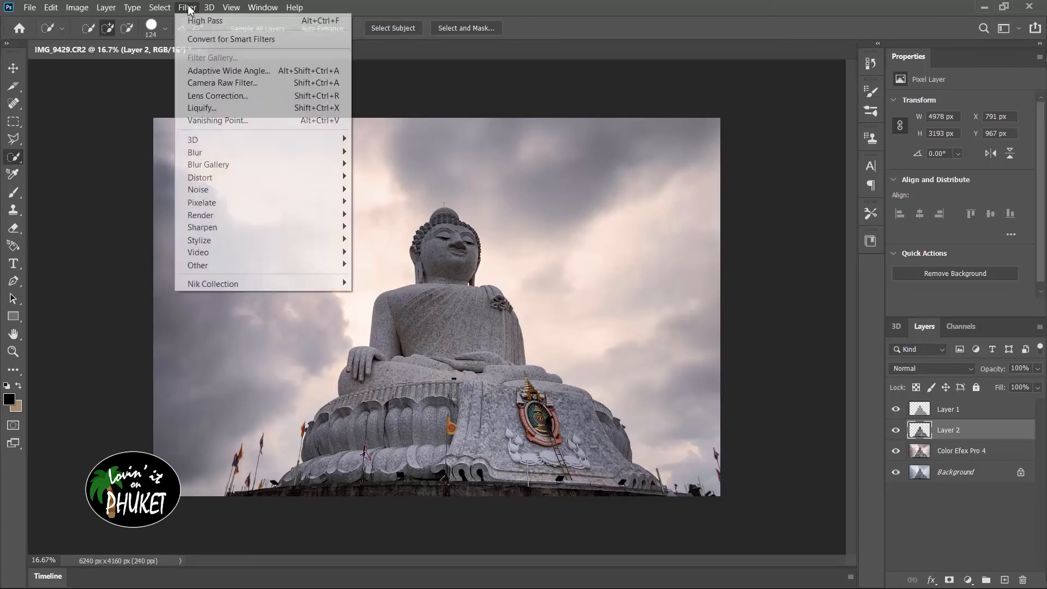
left_click(236, 86)
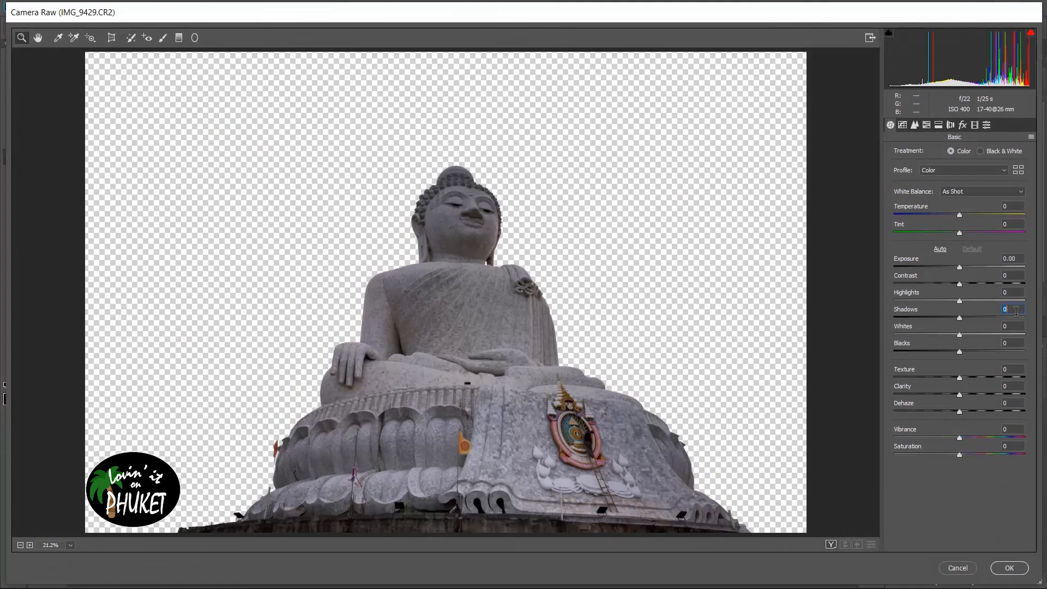
key("Up")
key("Up")
key("Up")
key("Up")
key("Up")
key("Up")
key("Up")
key("Up")
key("Up")
key("Up")
key("Up")
key("Up")
key("Up")
key("Up")
key("Up")
key("Up")
key("Up")
key("Up")
key("Up")
key("Up")
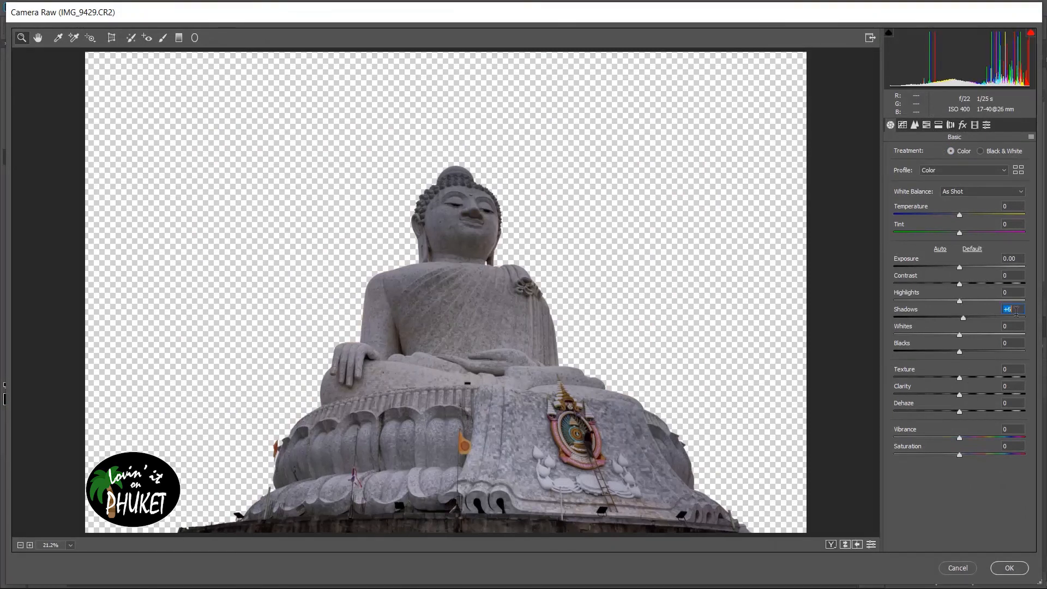
key("Up")
key("Up")
key("Up")
key("Up")
key("Up")
key("Up")
key("Up")
key("Up")
key("Up")
key("Up")
key("Up")
key("Up")
key("Up")
key("Up")
key("Up")
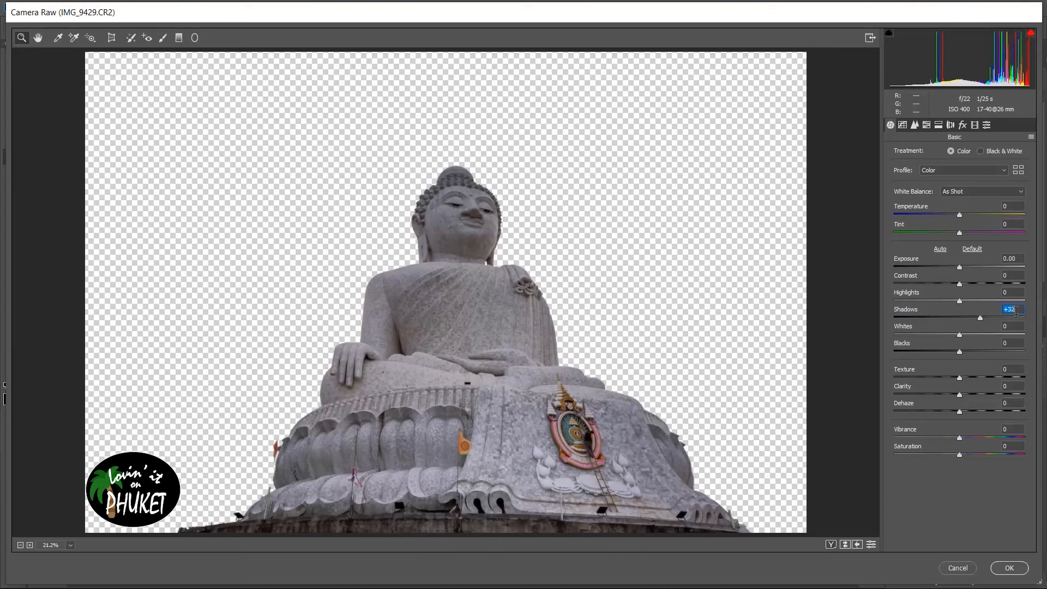
key("Up")
key("Up")
key("Up")
key("Up")
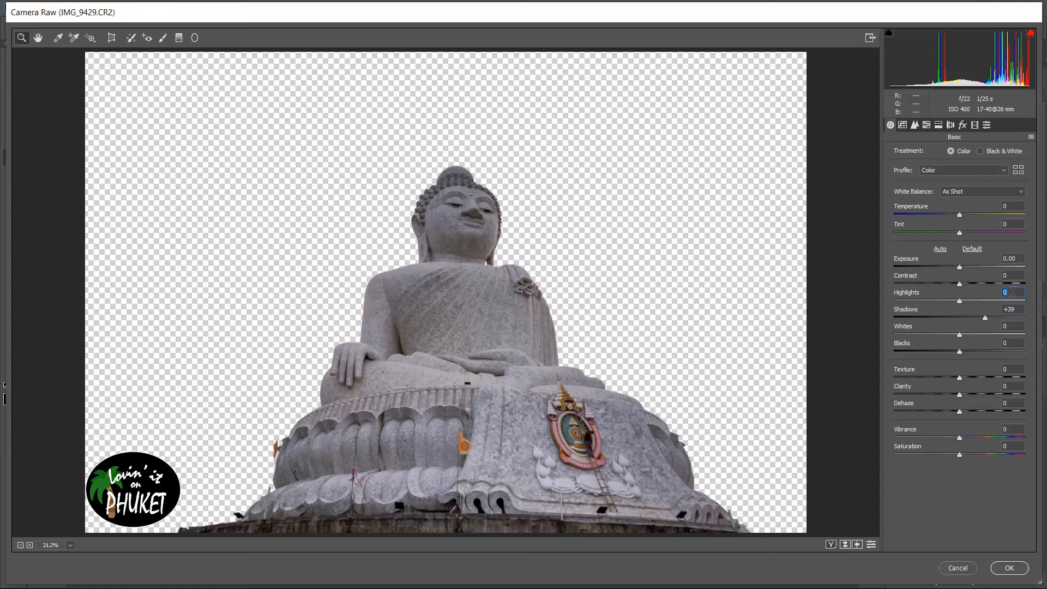
- Lower the statue's Highlights to -35 in the Camera Raw Filter
key("Down")
key("Down")
key("Down")
key("Down")
key("Down")
key("Down")
key("Down")
key("Down")
key("Down")
key("Down")
key("Down")
key("Down")
key("Down")
key("Down")
key("Down")
key("Down")
key("Down")
key("Down")
key("Down")
key("Down")
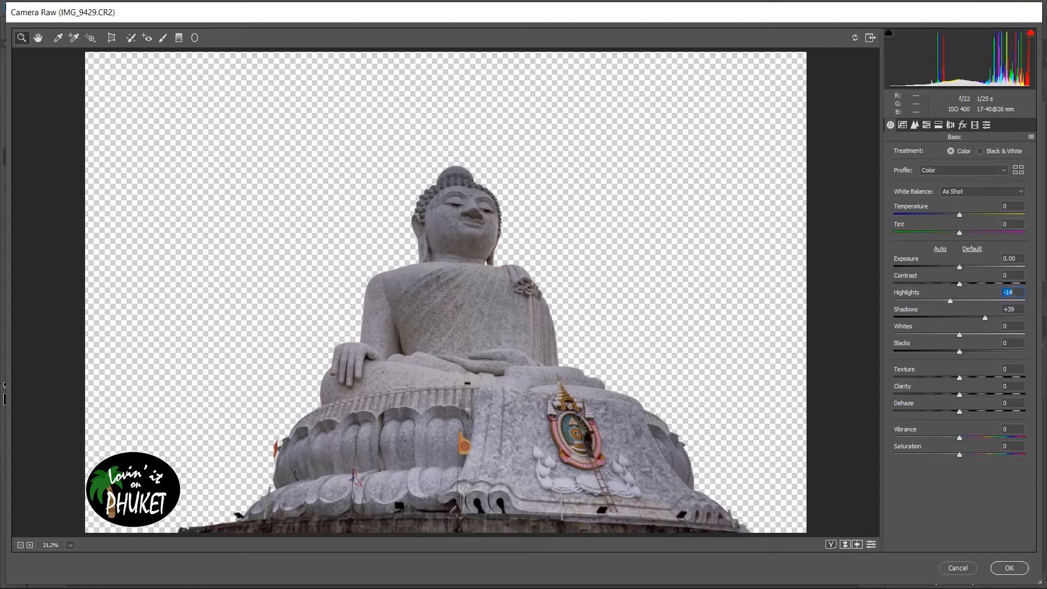
key("Down")
key("Down")
key("Down")
key("Down")
key("Down")
key("Down")
key("Down")
key("Down")
key("Down")
key("Down")
key("Down")
key("Down")
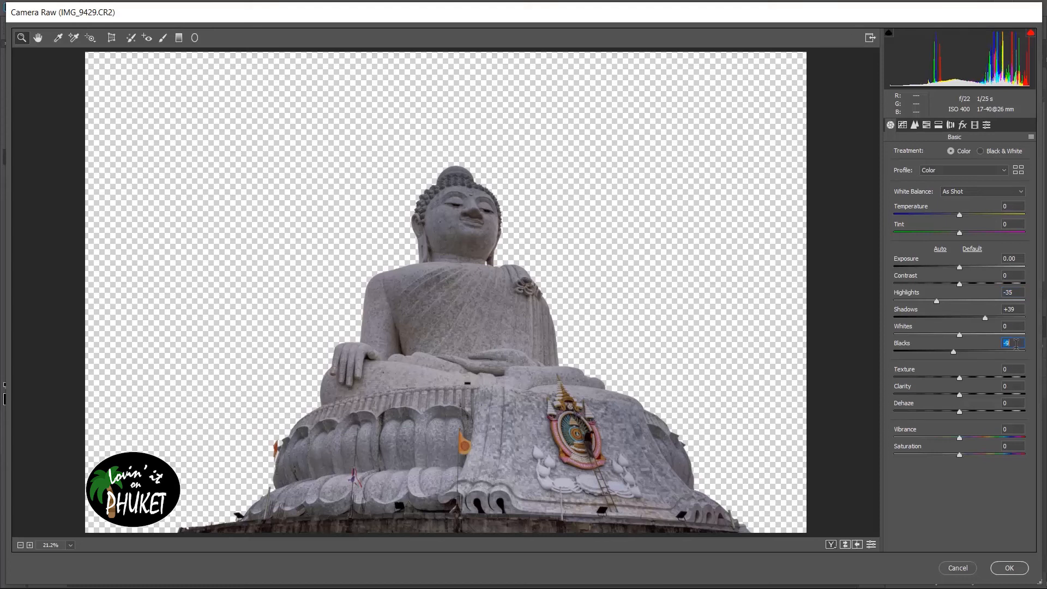
- Set the statue's Blacks to -24 and Shadows to +45, and apply the Camera Raw adjustments
key("Down")
key("Down")
key("Down")
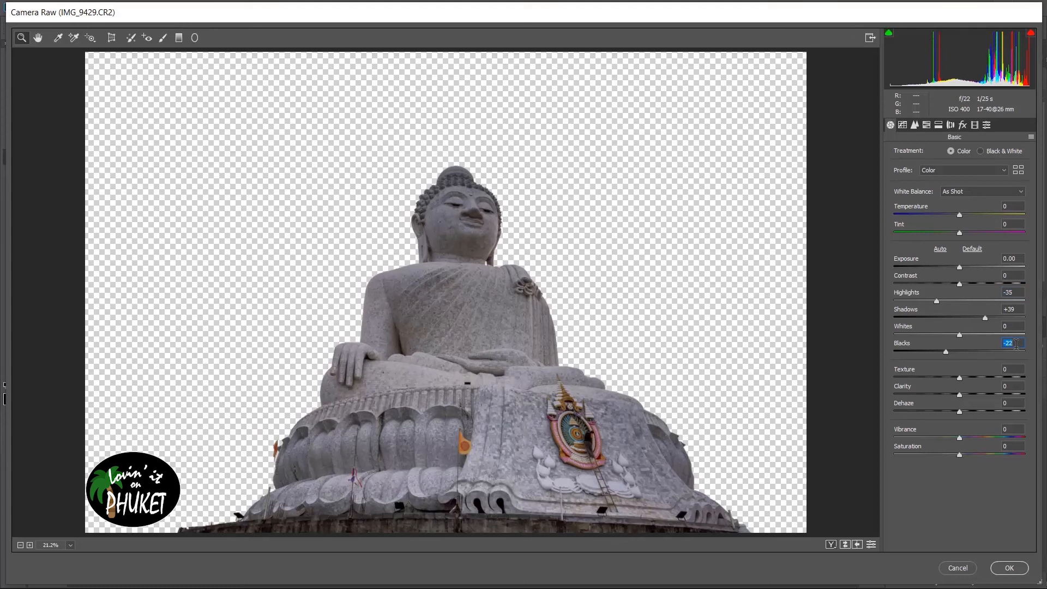
key("Down")
key("Down")
left_click_drag(987, 318, 992, 318)
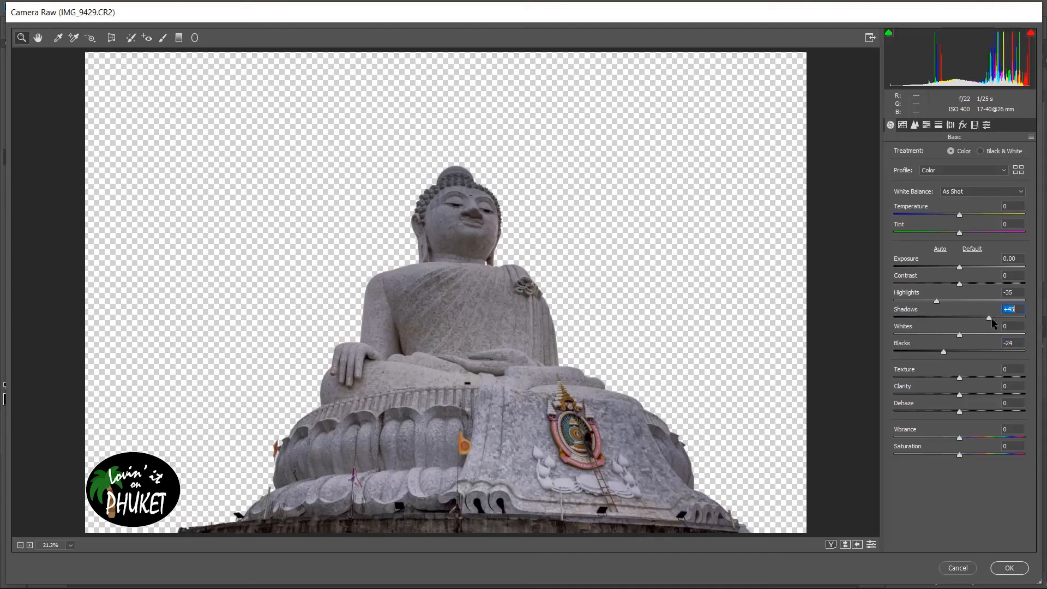
left_click(1009, 567)
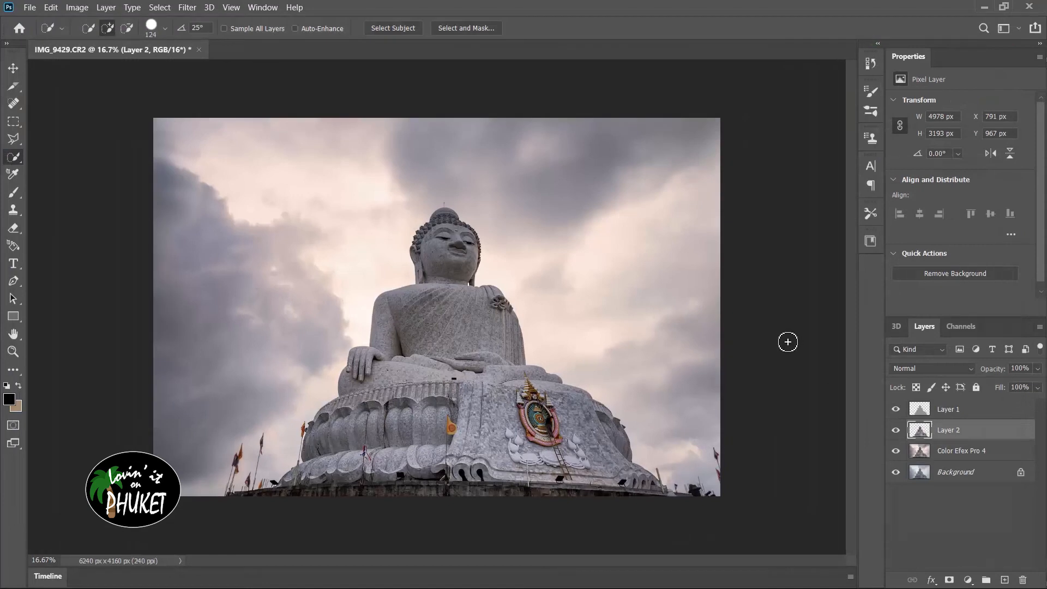
- Merge all four layers into the Background and close the document, saving its changes
left_click(991, 419)
left_click(976, 479, "shift")
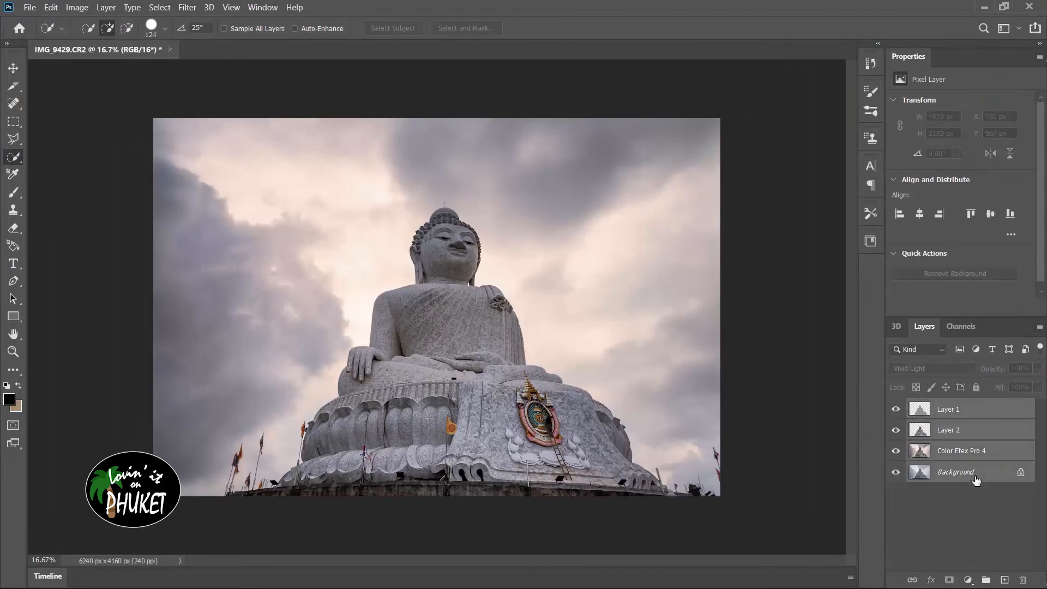
right_click(976, 478)
left_click(990, 418)
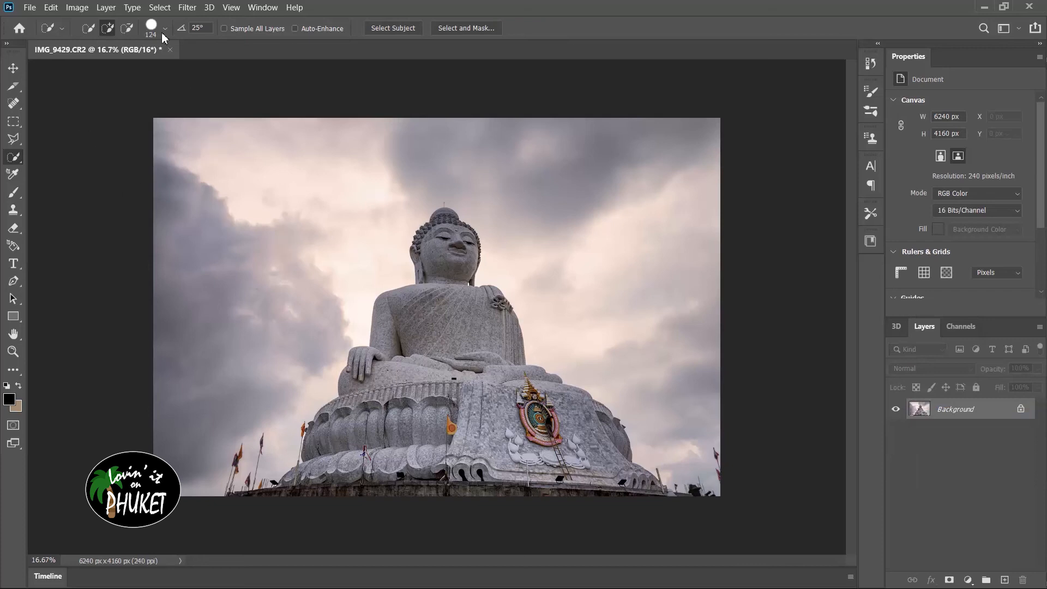
left_click(170, 49)
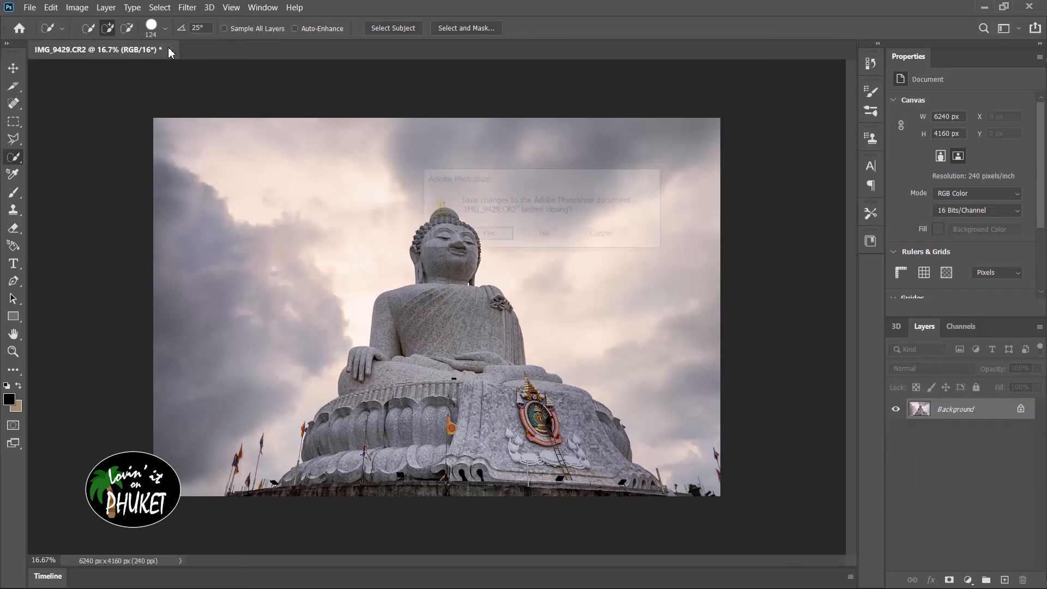
left_click(490, 232)
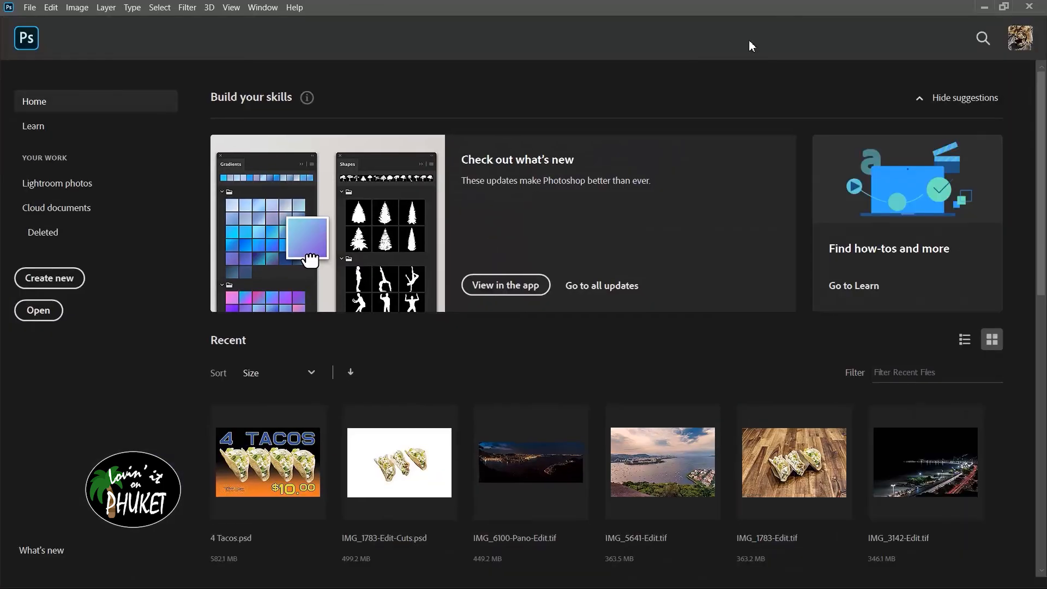
- Switch to Lightroom and view the unfiltered IMG_9429.CR2 and its Copy 1 to compare them with the finished edit
left_click(985, 6)
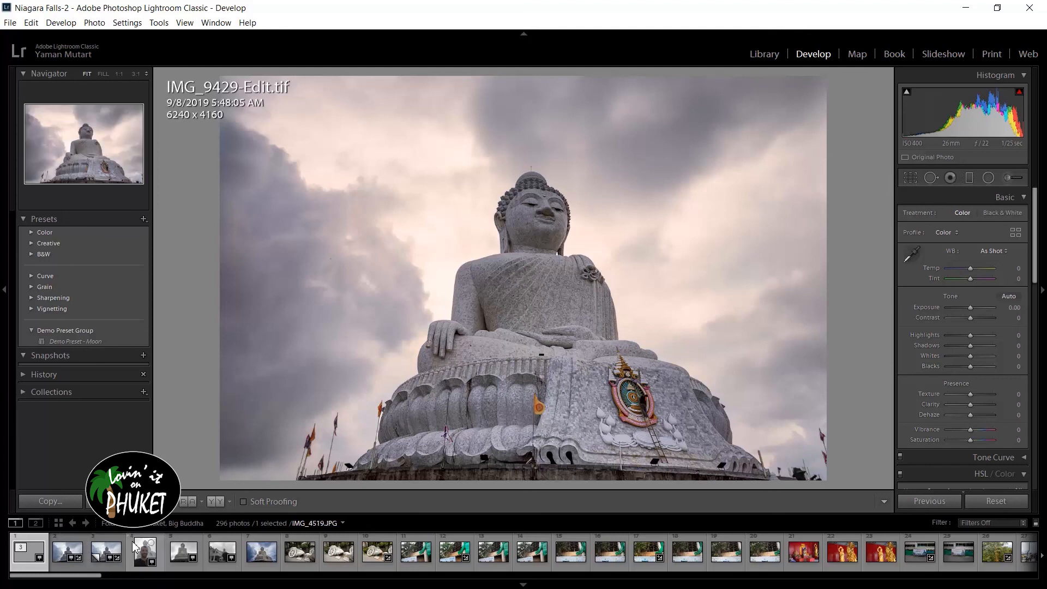
left_click(65, 562)
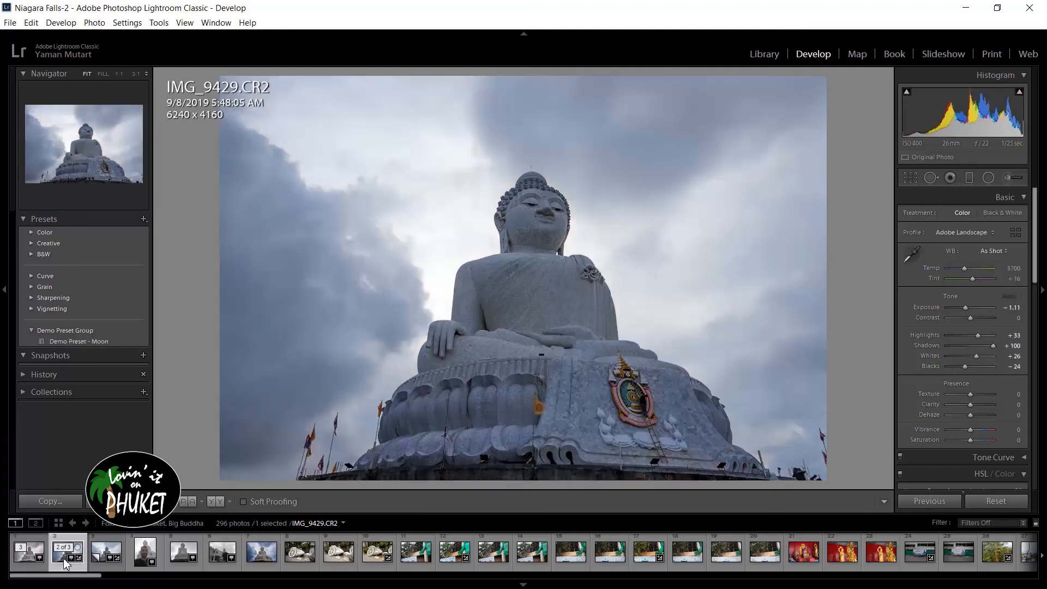
key("Right")
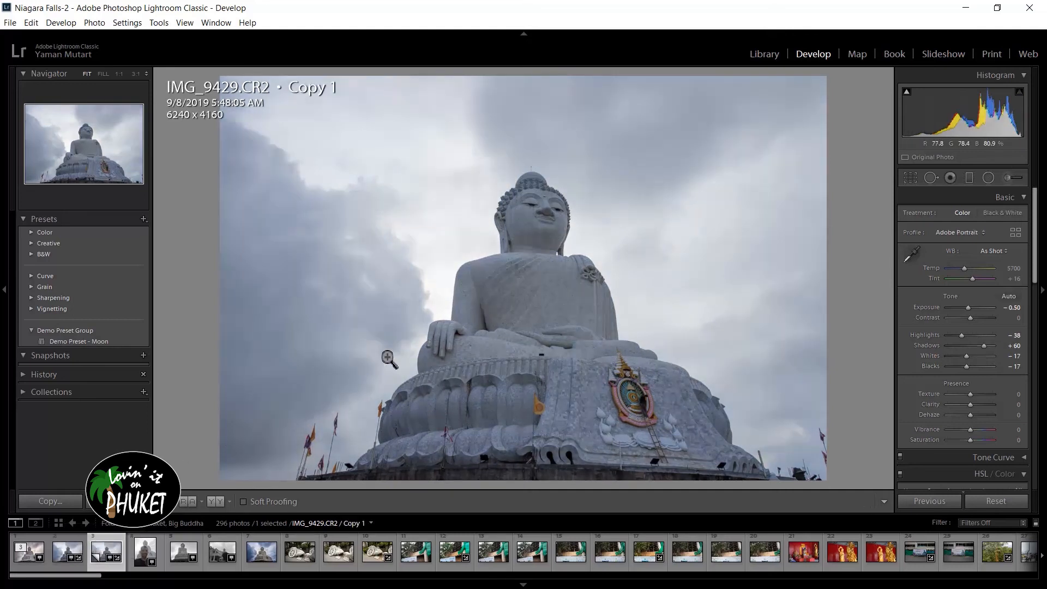
- Compare IMG_9429-Edit.tif with Copy 1 of IMG_9429.CR2, finishing with the edited TIFF open for developing
left_click(27, 567)
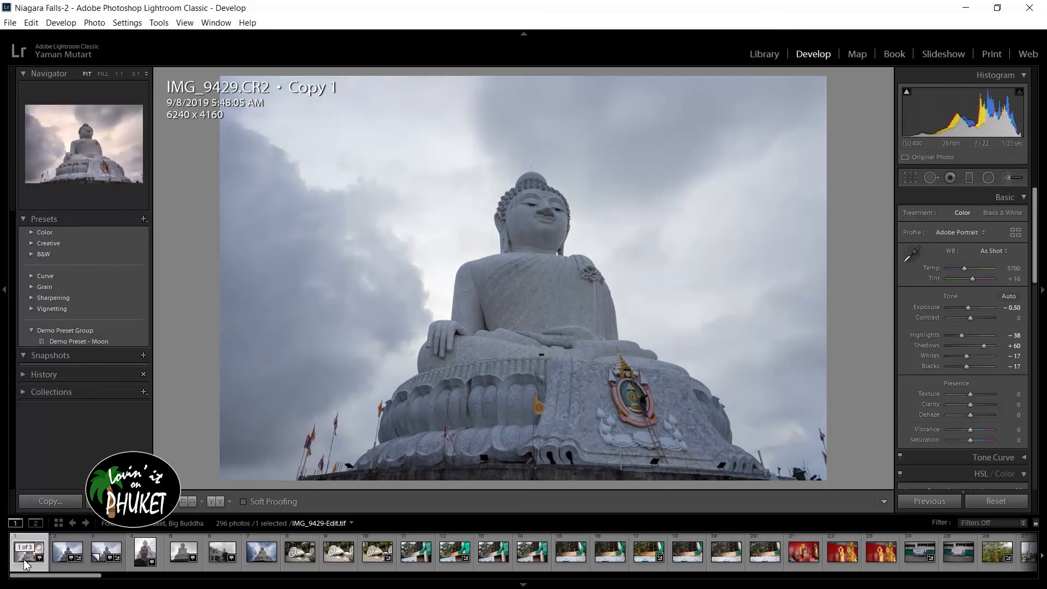
left_click(96, 558)
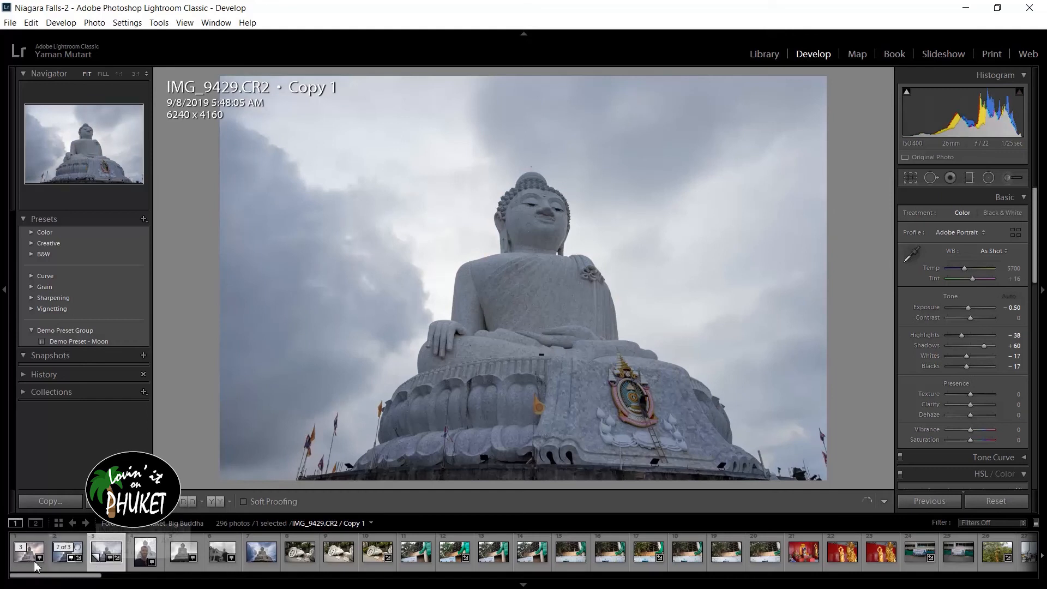
left_click(28, 562)
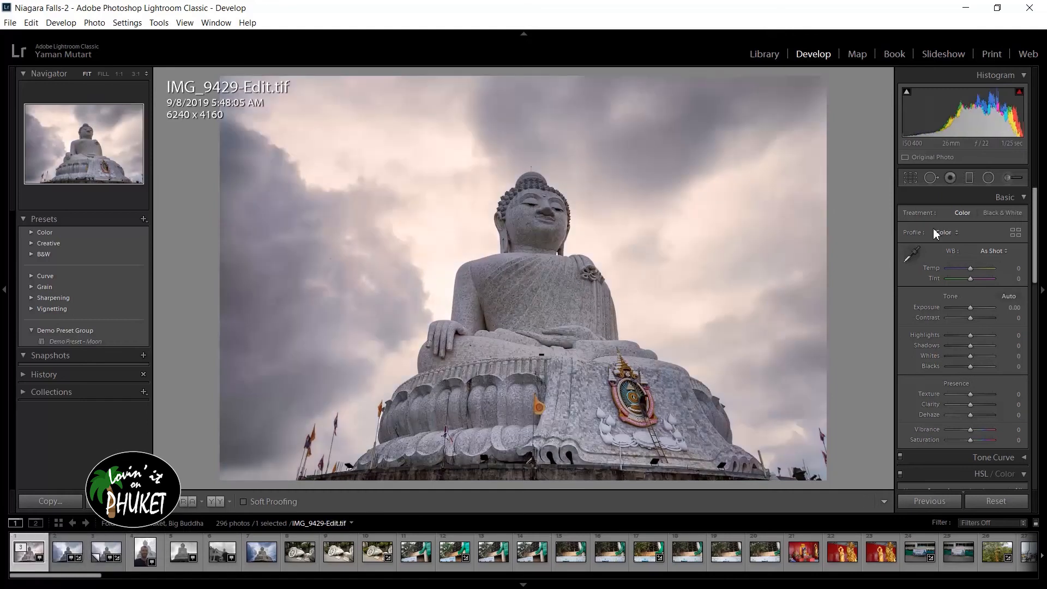
- Raise the Vibrance of IMG_9429-Edit.tif to +17
left_click(1018, 430)
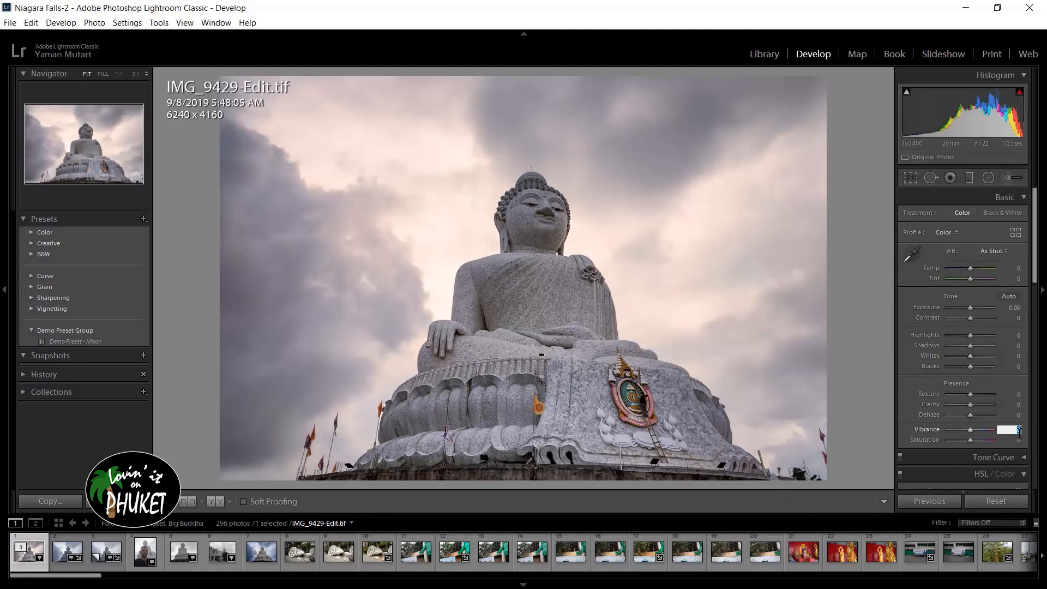
key("Up")
key("Up")
key("Up")
key("Up")
key("Up")
key("Up")
- Try Saturation values on the edited photo from -30 up to +13
left_click(1014, 439)
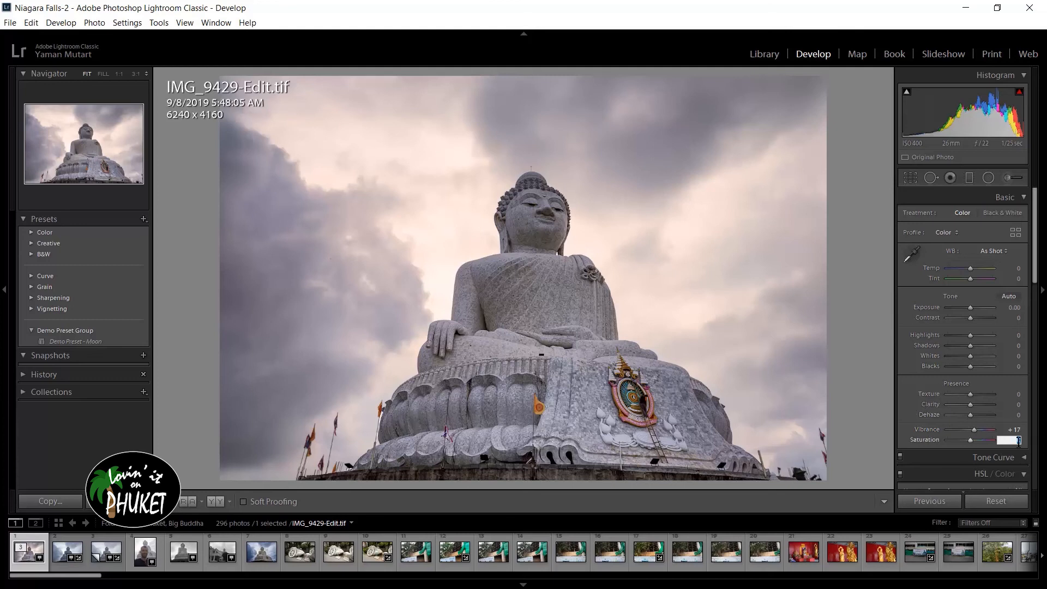
type("-30")
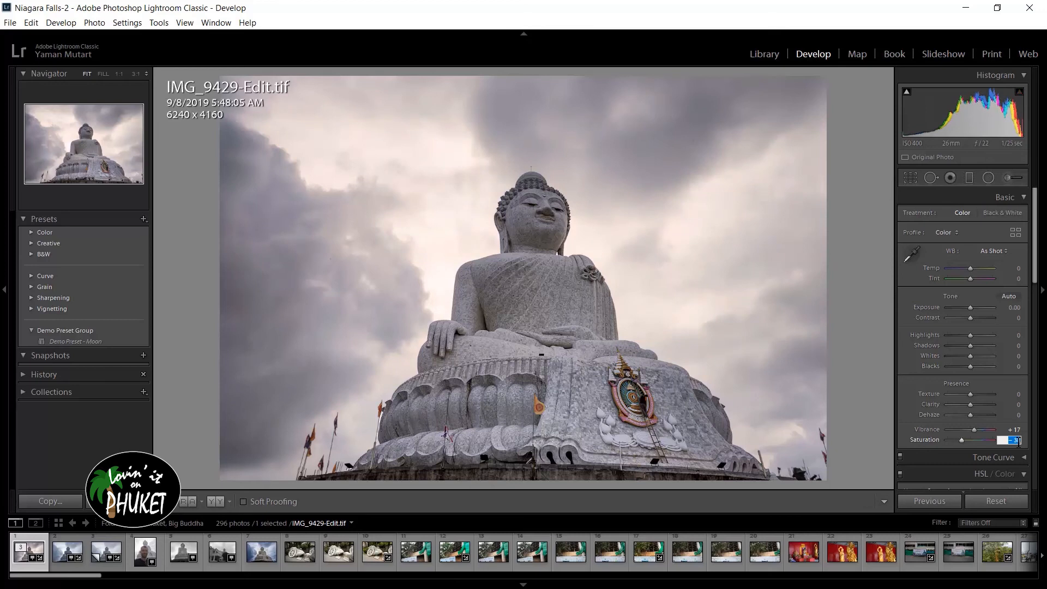
key("Up")
key("Up")
key("Up")
key("Up")
key("Up")
key("Up")
key("Up")
key("Up")
key("Up")
key("Up")
key("Up")
key("Up")
key("Up")
key("Up")
key("Up")
key("Up")
key("Up")
key("Up")
key("Up")
key("Up")
key("Up")
key("Up")
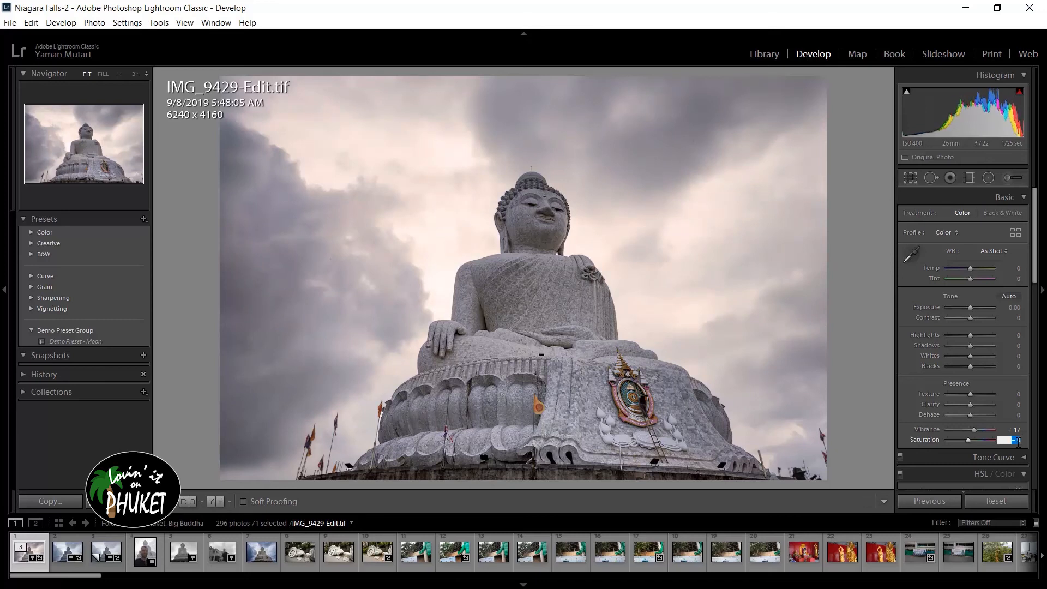
key("Up")
key("Up")
key("Up")
key("Up")
key("Up")
key("Up")
key("Up")
key("Up")
key("Up")
key("Up")
key("Up")
key("Up")
key("Up")
key("Up")
key("Up")
key("Up")
key("Up")
key("Up")
key("Up")
key("Up")
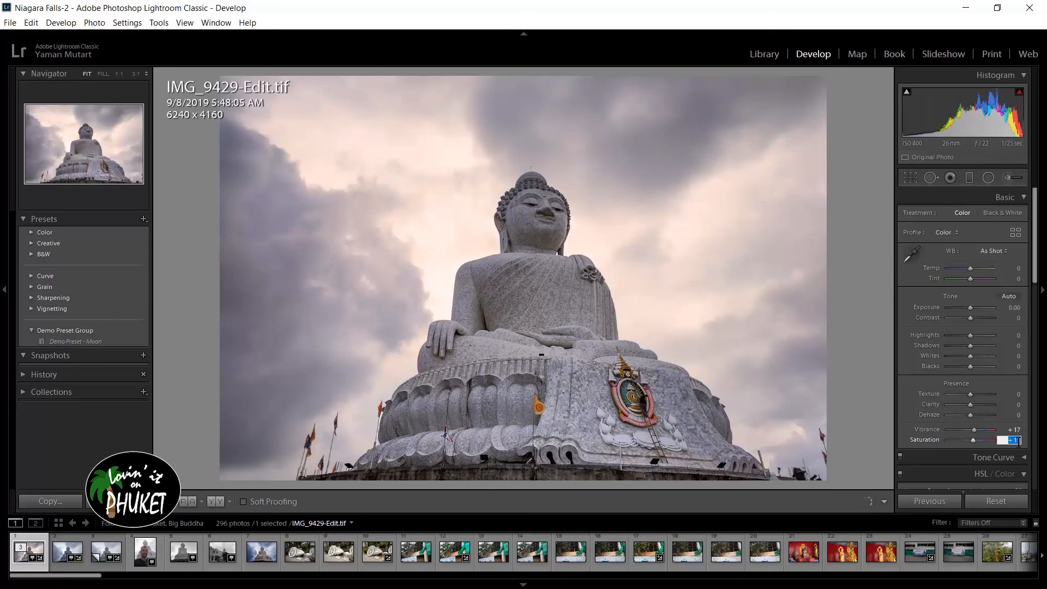
key("Up")
key("Up")
key("Up")
key("Up")
key("Up")
key("Up")
key("Up")
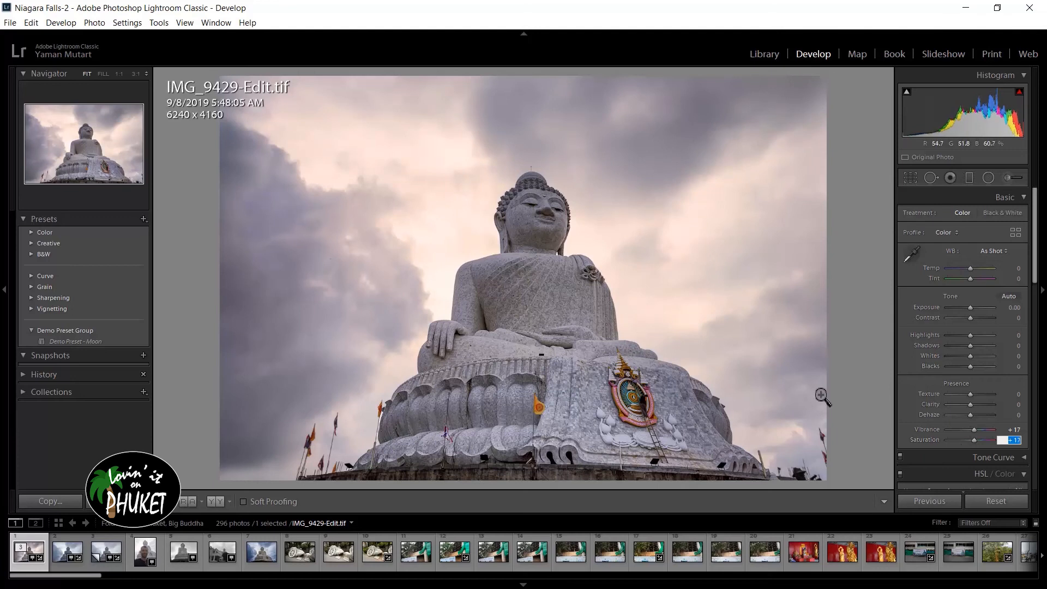
- Reset Saturation to 0 and lower it to -6
type("0")
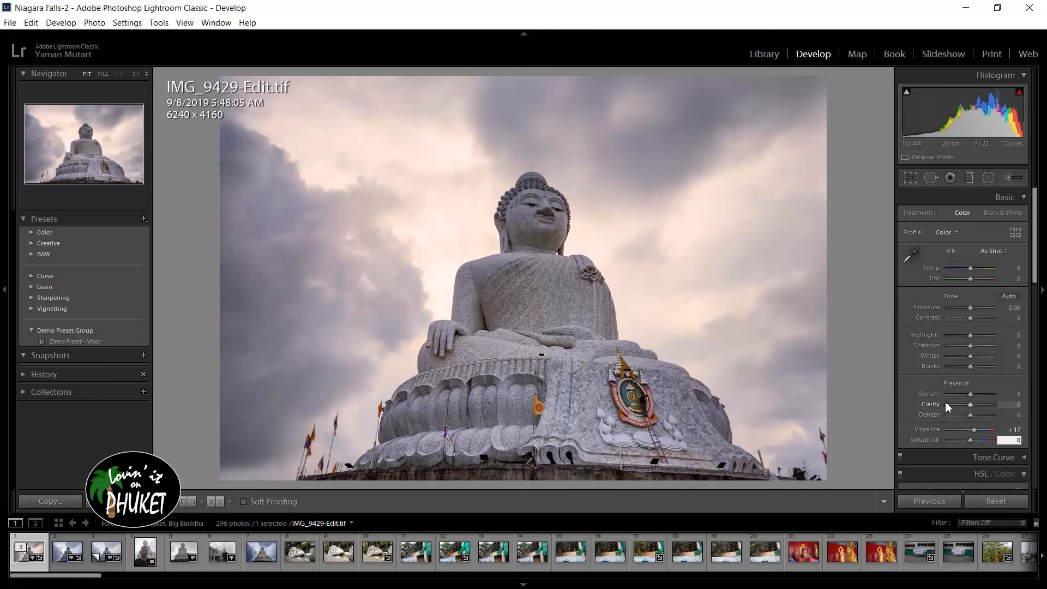
key("Down")
key("Down")
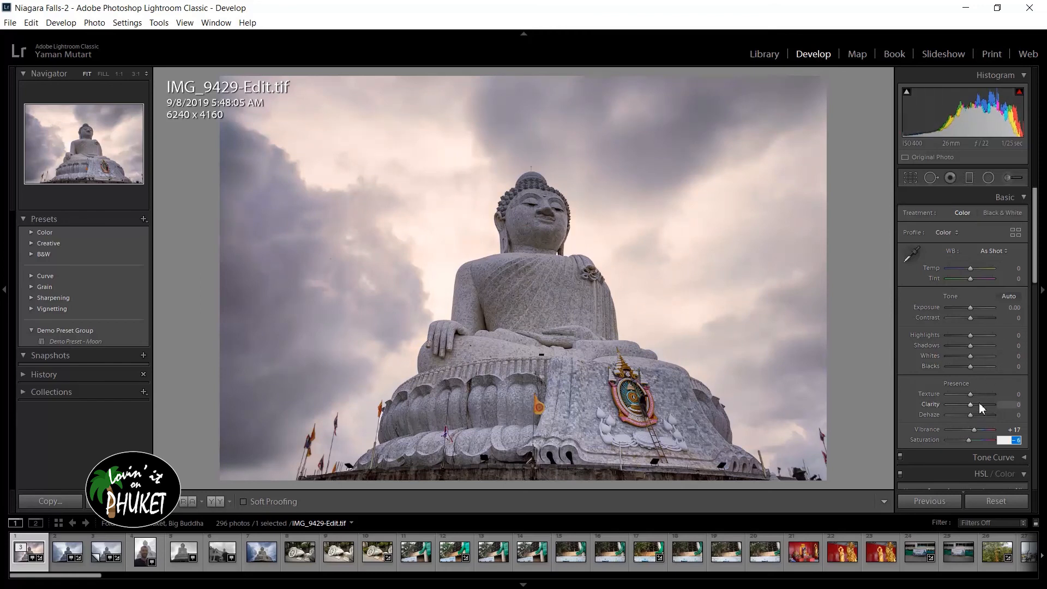
key("Return")
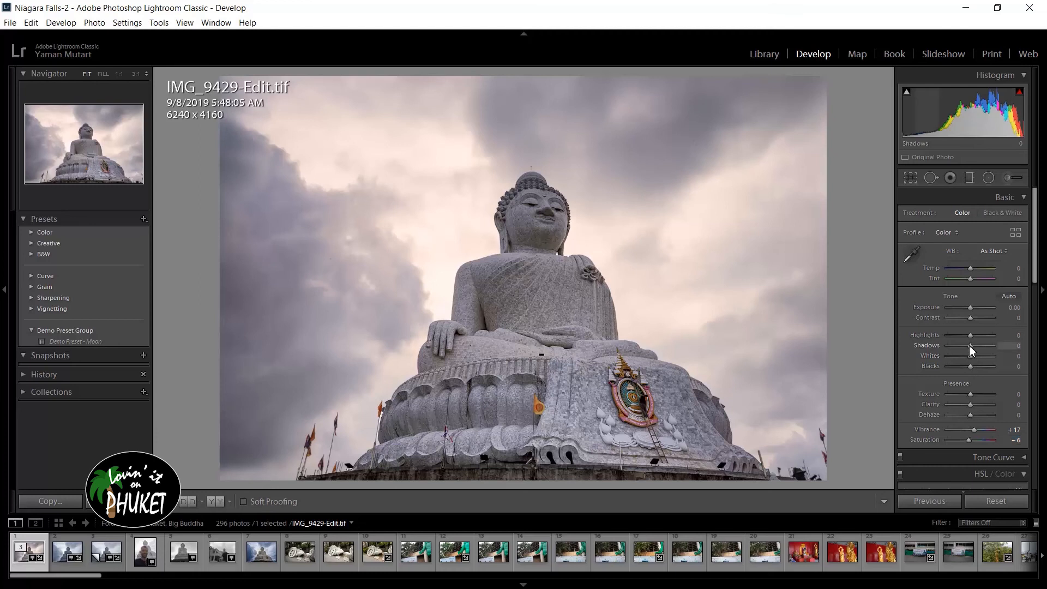
- Adjust the photo's tone with Shadows +31, Highlights -40, Whites -17 and Blacks -33
left_click_drag(970, 345, 974, 347)
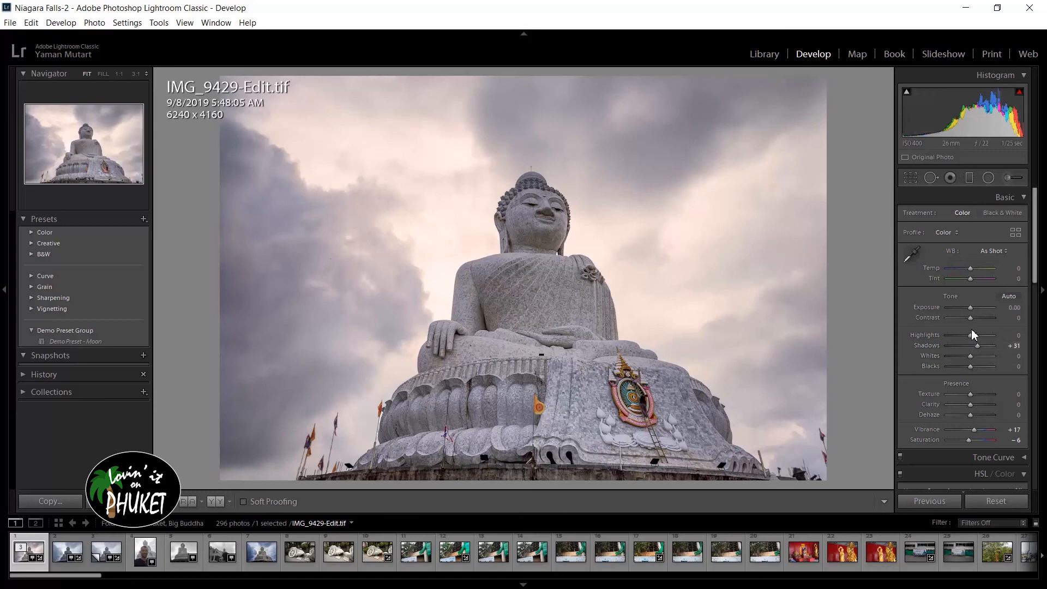
left_click_drag(970, 336, 962, 336)
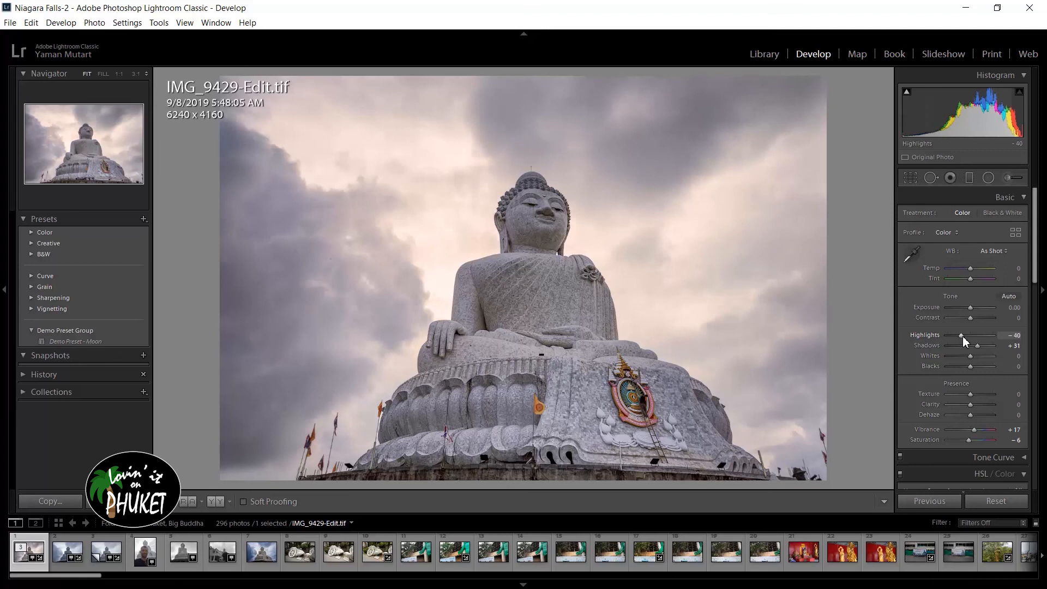
left_click_drag(970, 354, 966, 354)
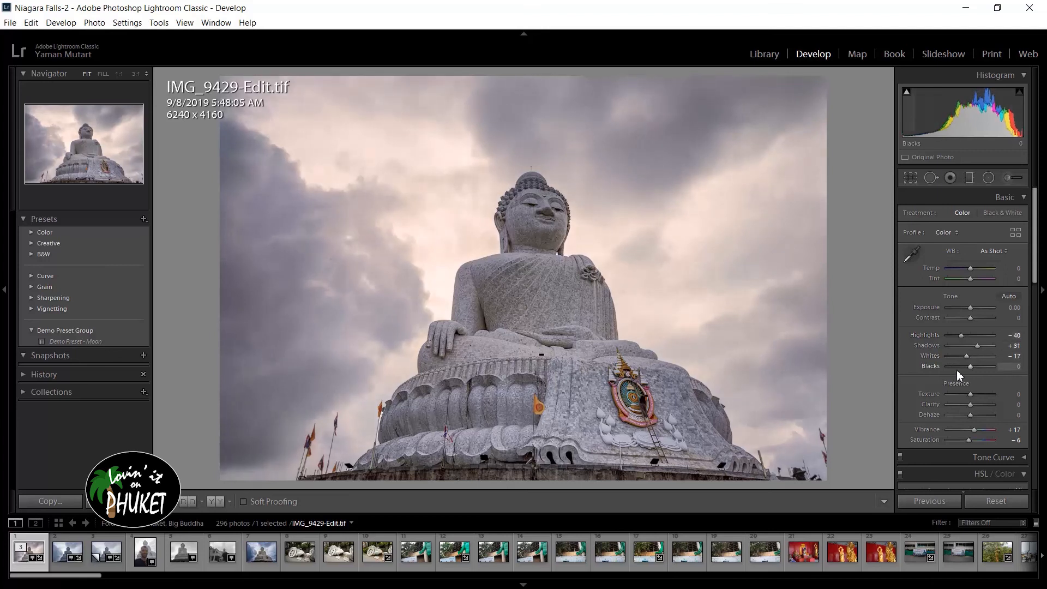
left_click_drag(971, 367, 964, 367)
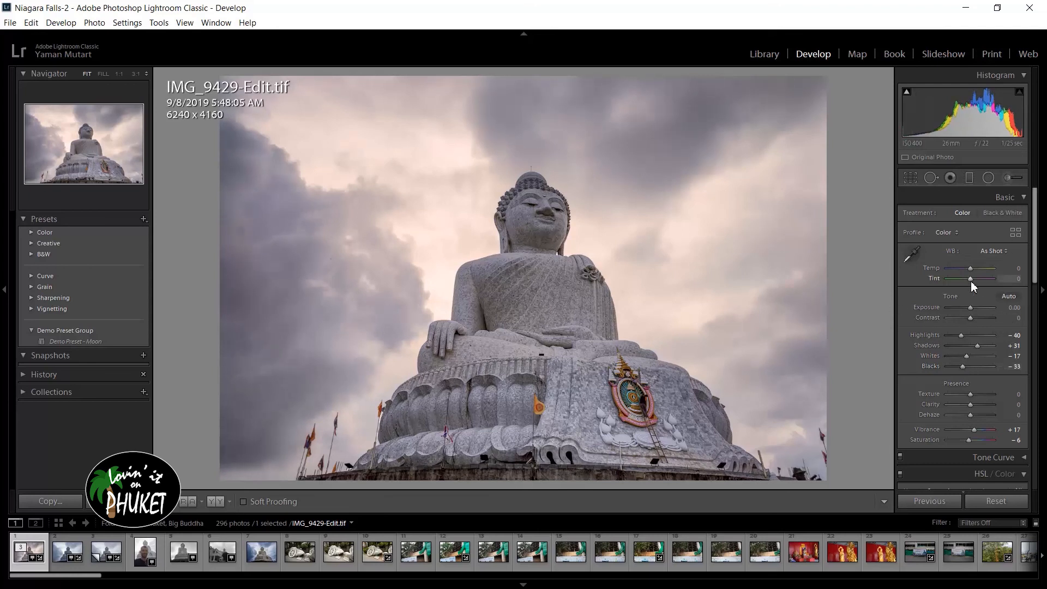
- Raise the photo's Clarity to +12
left_click_drag(1014, 412, 1018, 411)
left_click(1011, 406)
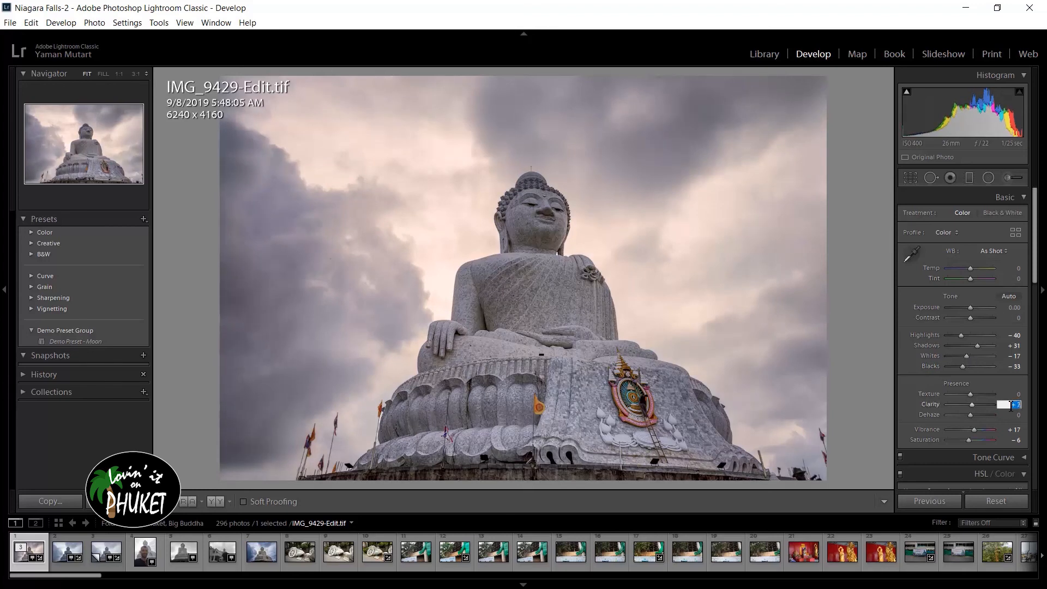
key("Up")
key("Up")
key("Up")
key("Up")
key("Up")
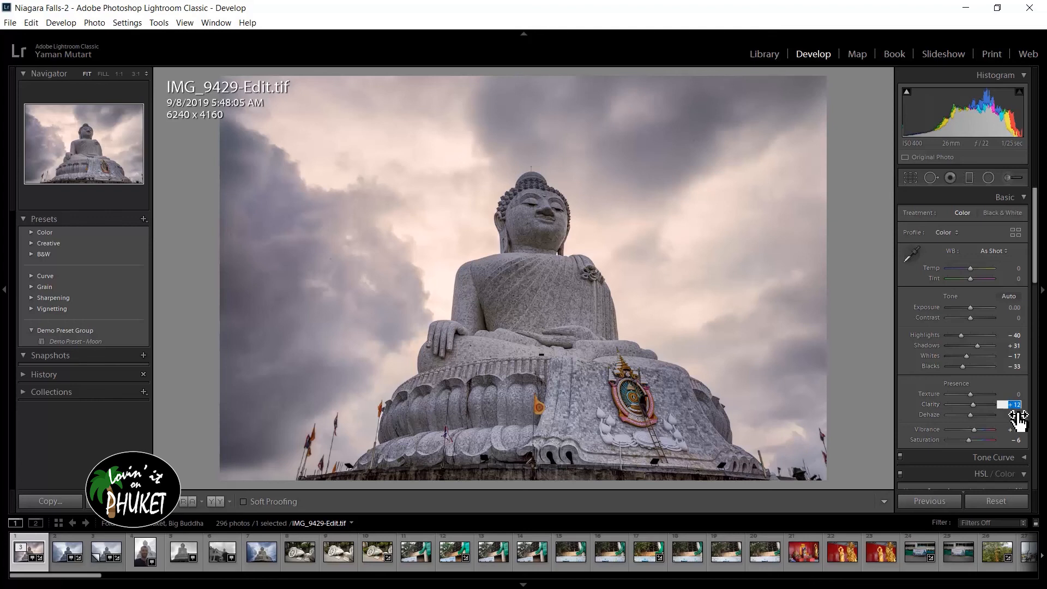
- Raise the photo's Dehaze to +12
left_click(1018, 415)
key("Up")
key("Up")
key("Up")
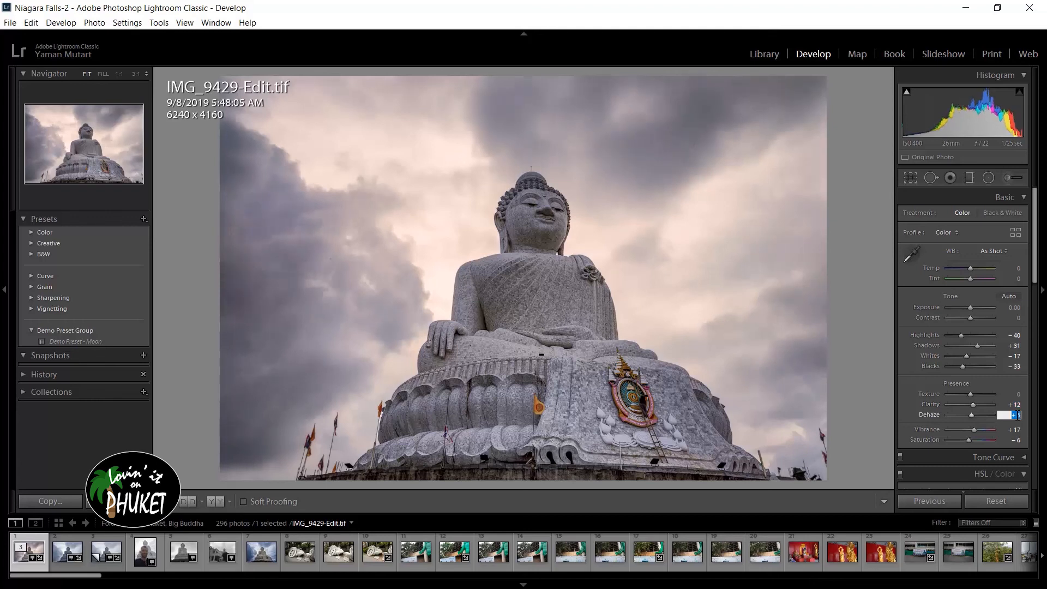
key("Up")
key("Up")
key("Up")
key("Up")
key("Up")
key("Up")
key("Up")
key("Up")
key("Up")
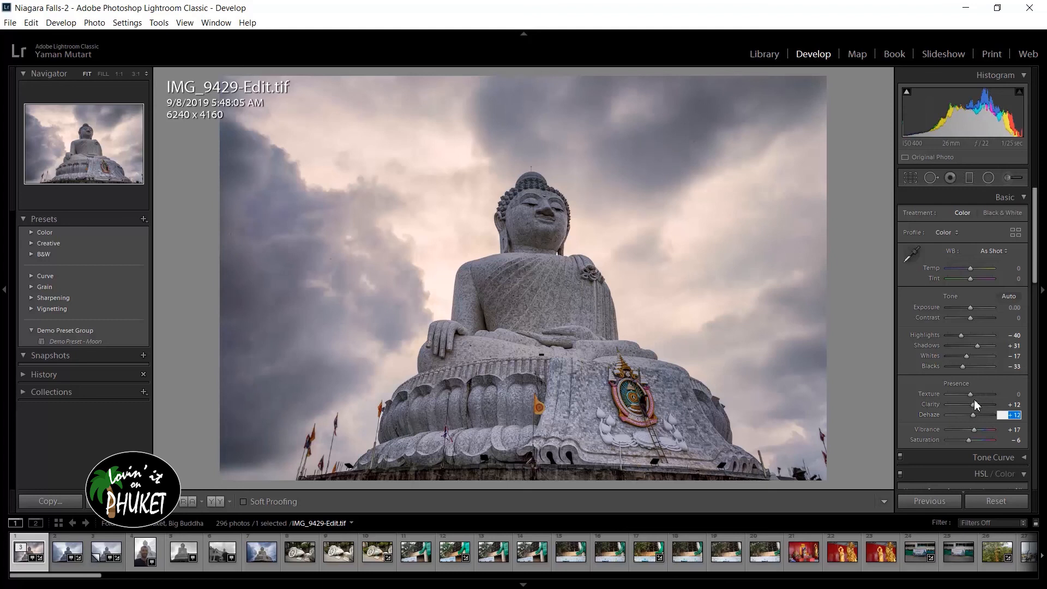
- Reduce the photo's Clarity to +1
left_click(1014, 404)
key("Down")
key("Down")
key("Down")
key("Down")
key("Down")
key("Down")
key("Down")
key("Down")
key("Down")
key("Down")
key("Down")
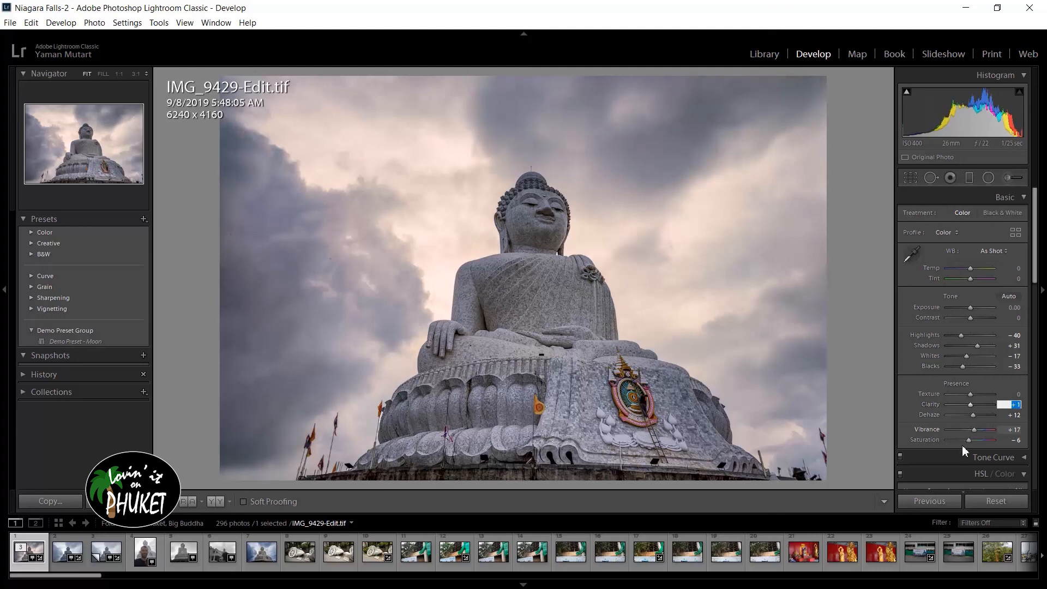
- Lower the photo's Saturation to -17
left_click(1015, 440)
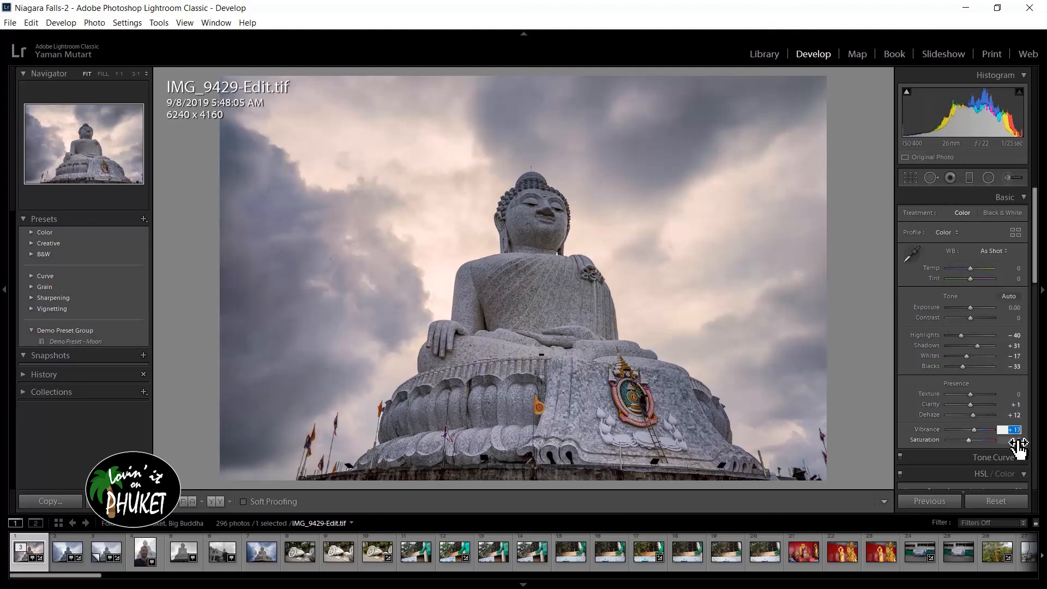
key("Down")
key("Down")
key("Down")
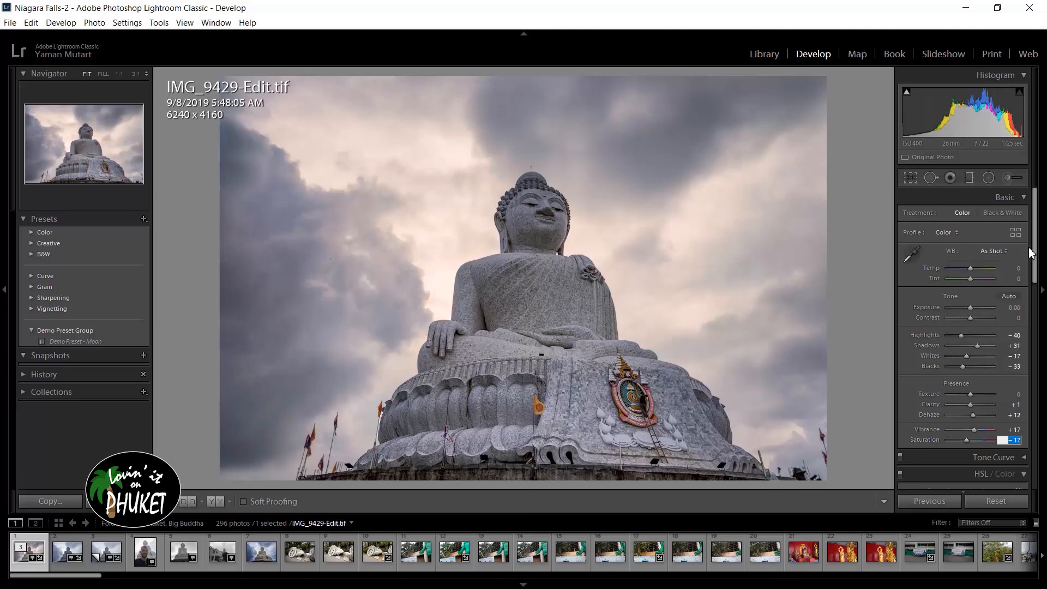
- Sharpen the photo with Amount 32, Radius 1.4, Detail 33 and Masking 49, and set Luminance noise reduction to 12
left_click_drag(1038, 249, 1043, 375)
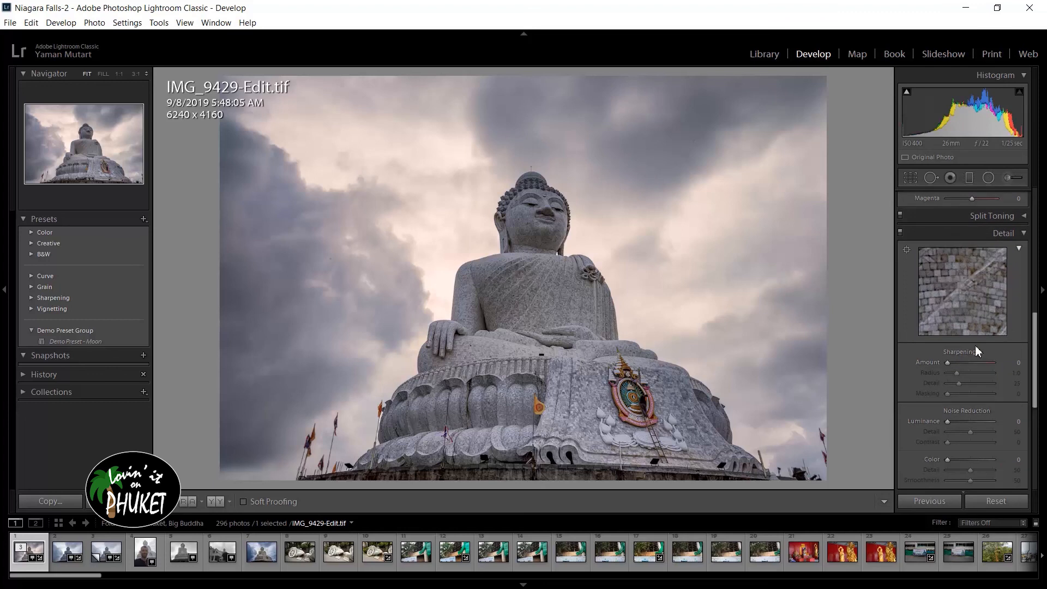
left_click_drag(946, 363, 948, 361)
scroll(938, 365, "up", 5)
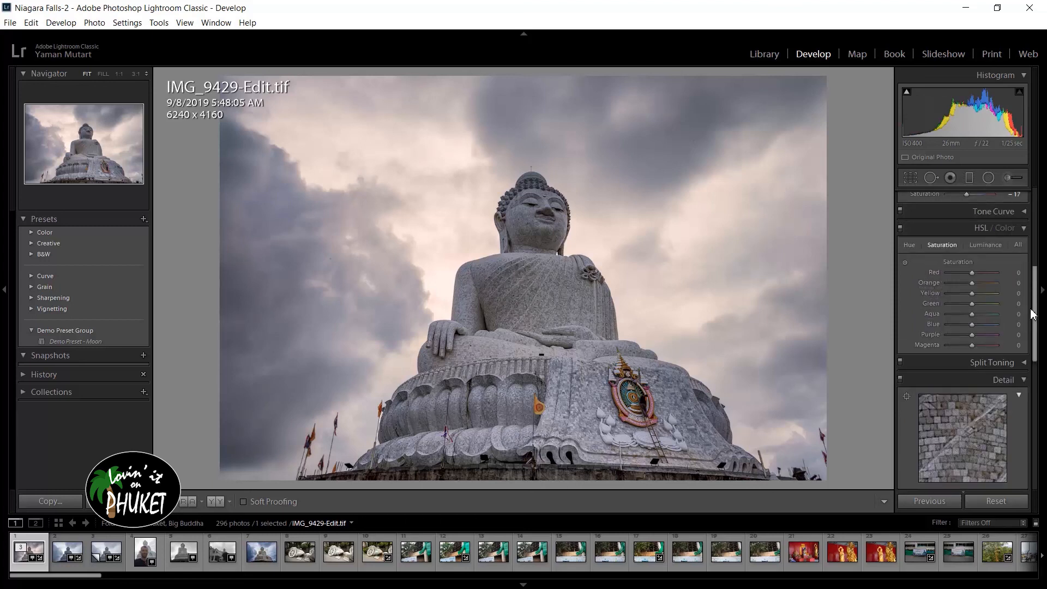
left_click_drag(1038, 319, 1040, 380)
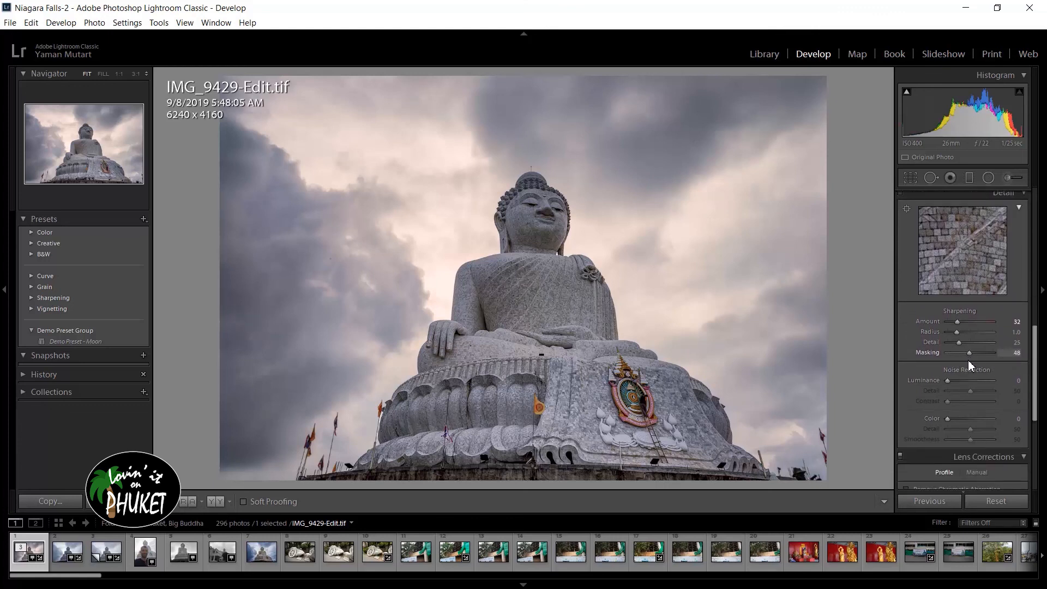
left_click_drag(968, 360, 969, 360)
left_click_drag(947, 381, 953, 384)
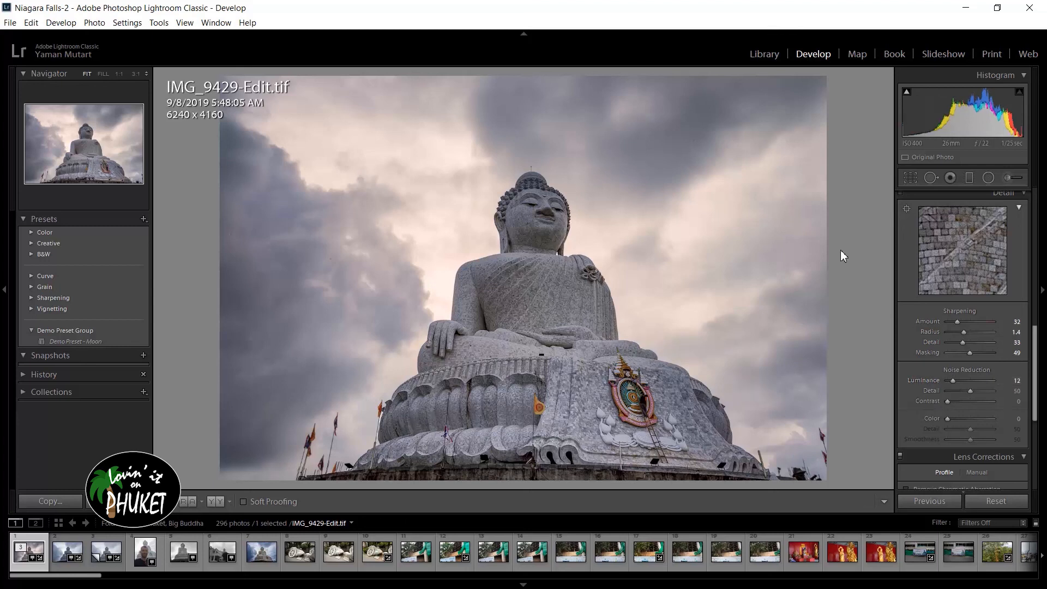
- Inspect the statue's face at 1:1 magnification and return to the full view of the photo
scroll(1036, 373, "down", 2)
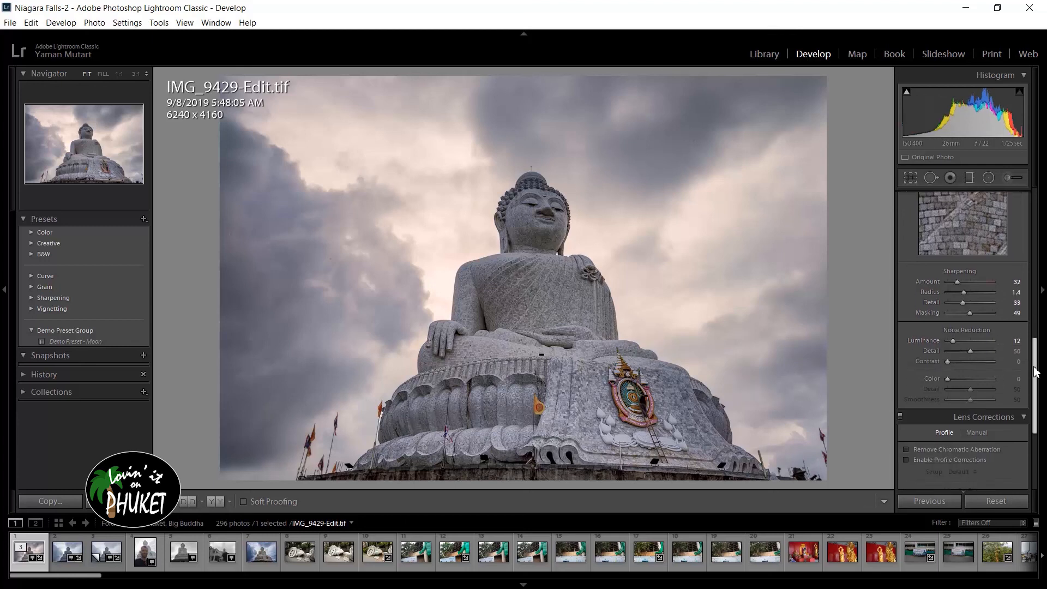
left_click_drag(1035, 373, 1029, 250)
left_click(537, 204)
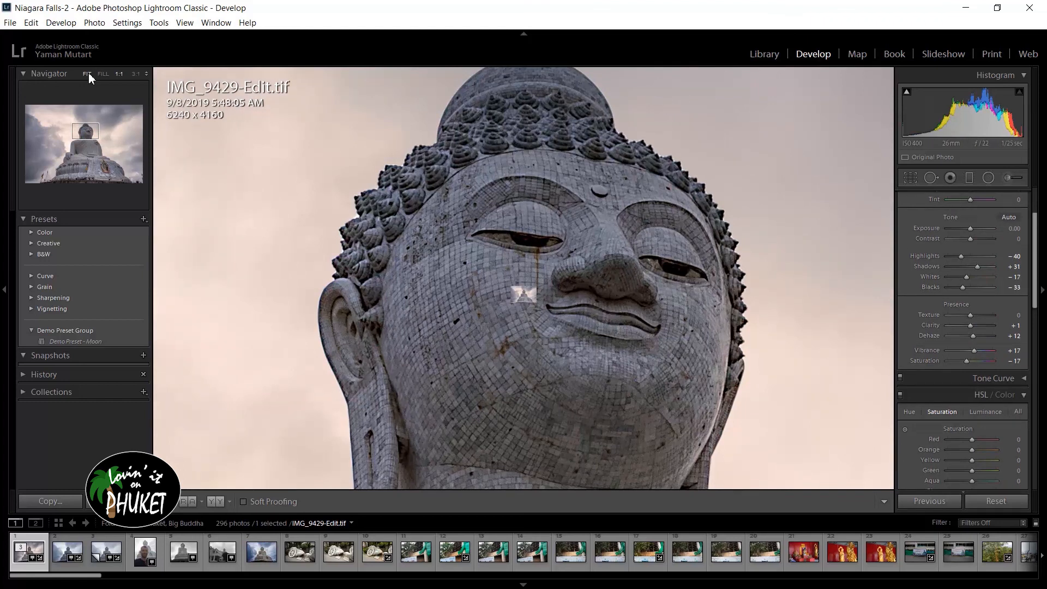
left_click(521, 294)
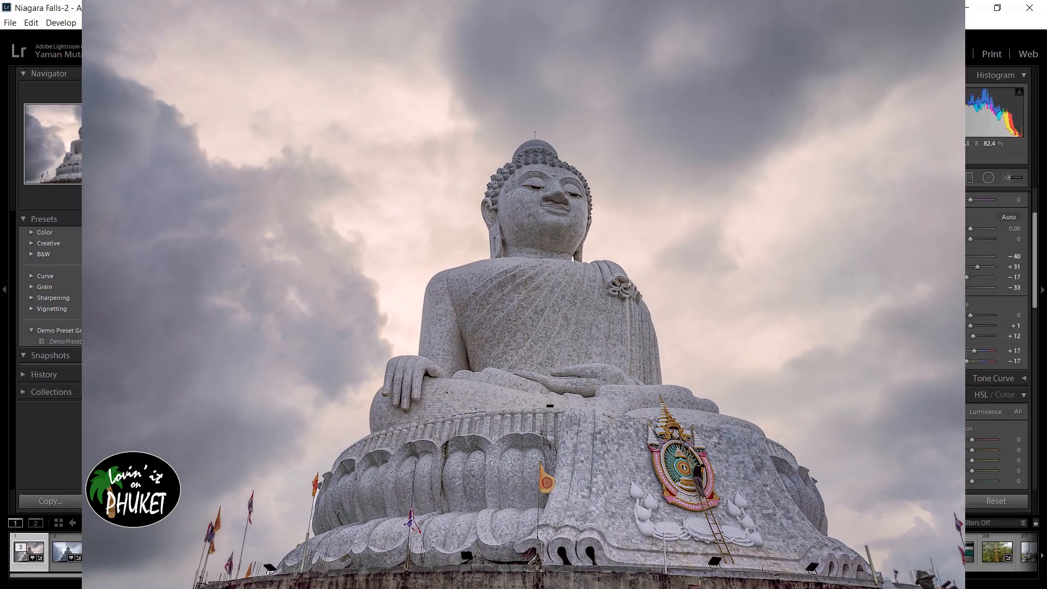